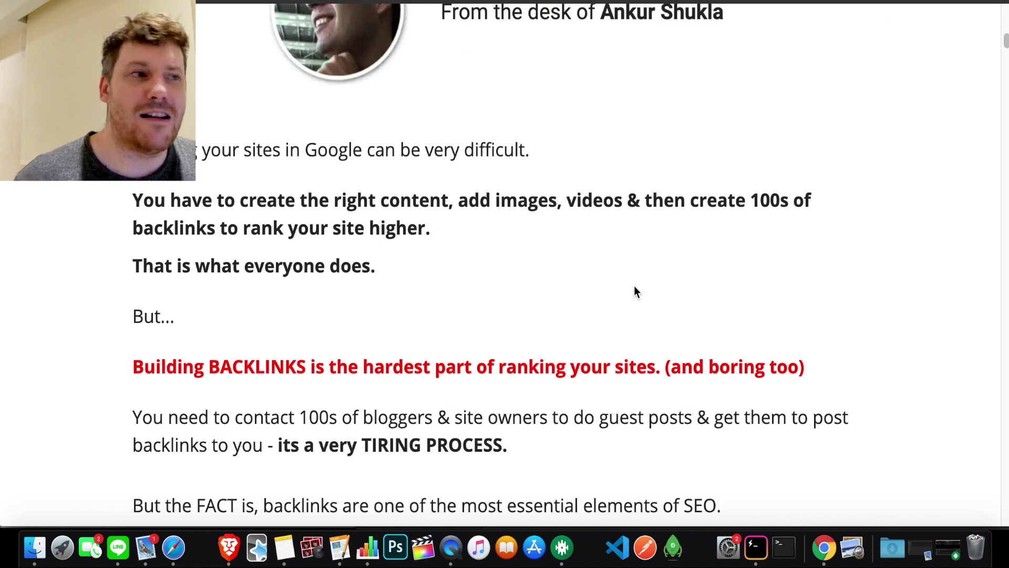
- Review the Backlink Machine sales page, then the bonus page's offer and its bonus instructions
{"action": "scroll", "coordinate": [637, 282], "scroll_direction": "down", "scroll_amount": 20}
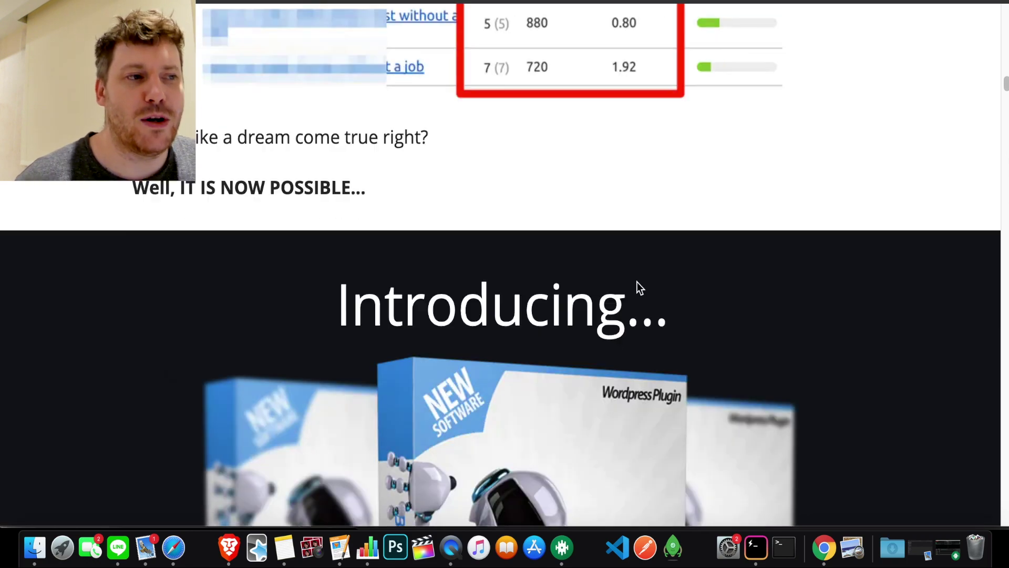
{"action": "scroll", "coordinate": [636, 282], "scroll_direction": "down", "scroll_amount": 20}
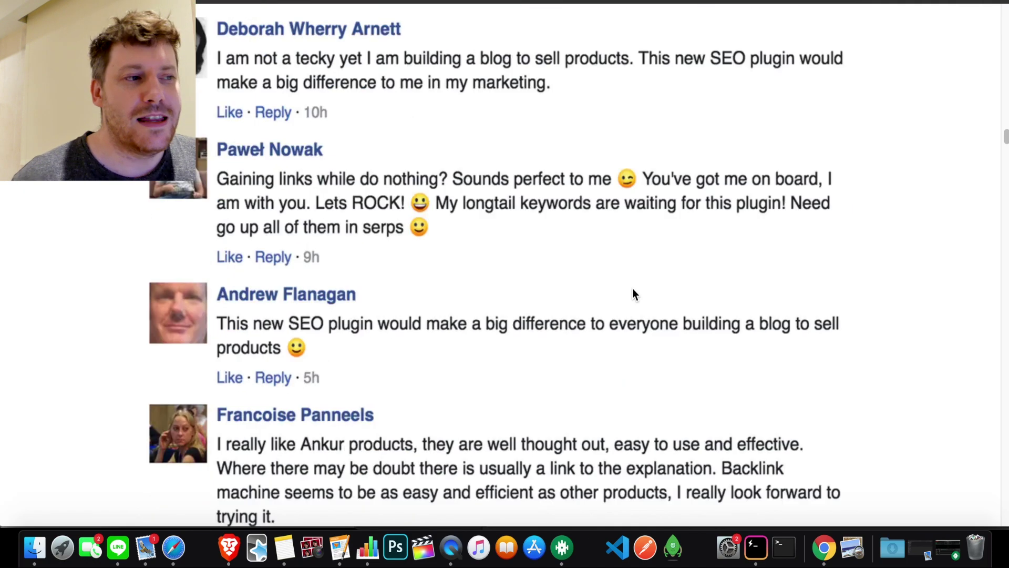
{"action": "scroll", "coordinate": [638, 323], "scroll_direction": "down", "scroll_amount": 3}
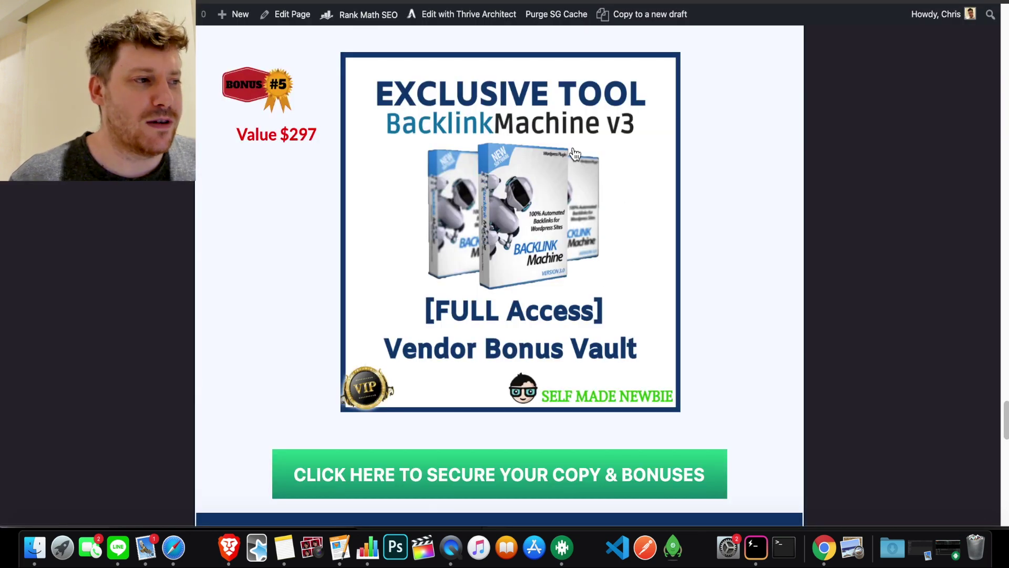
{"action": "scroll", "coordinate": [639, 175], "scroll_direction": "down", "scroll_amount": 5}
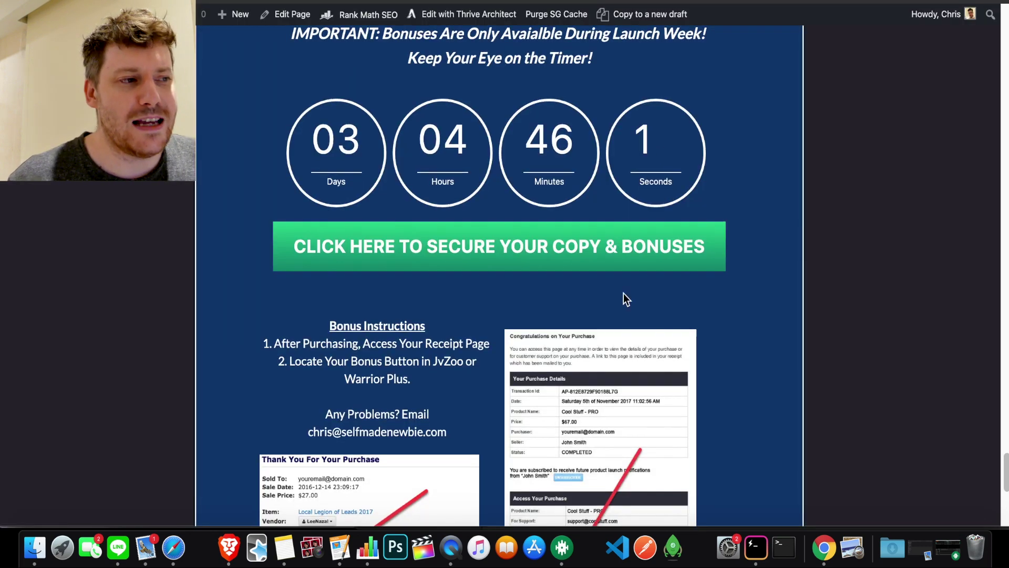
{"action": "scroll", "coordinate": [625, 298], "scroll_direction": "down", "scroll_amount": 3}
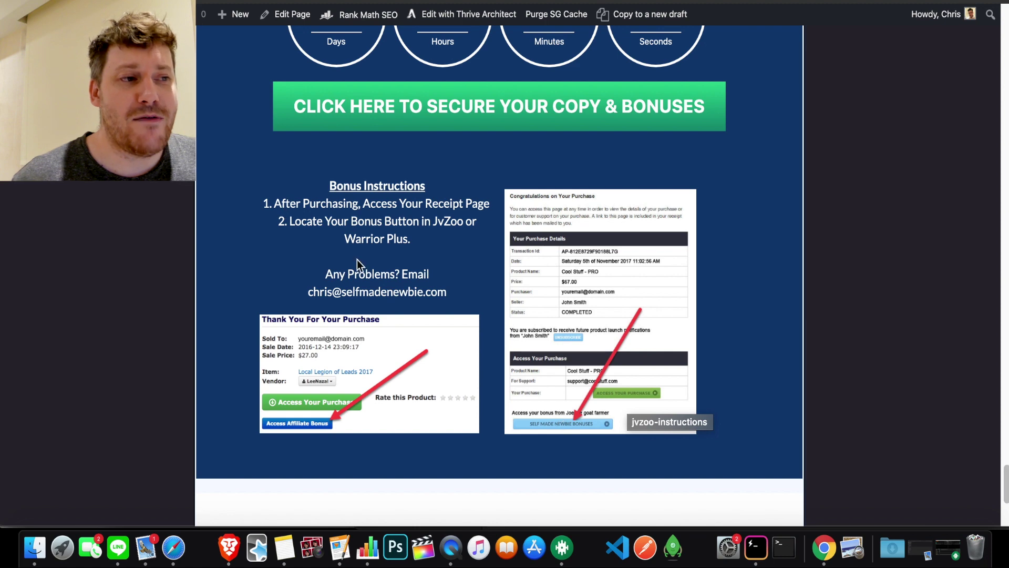
{"action": "scroll", "coordinate": [389, 294], "scroll_direction": "up", "scroll_amount": 3}
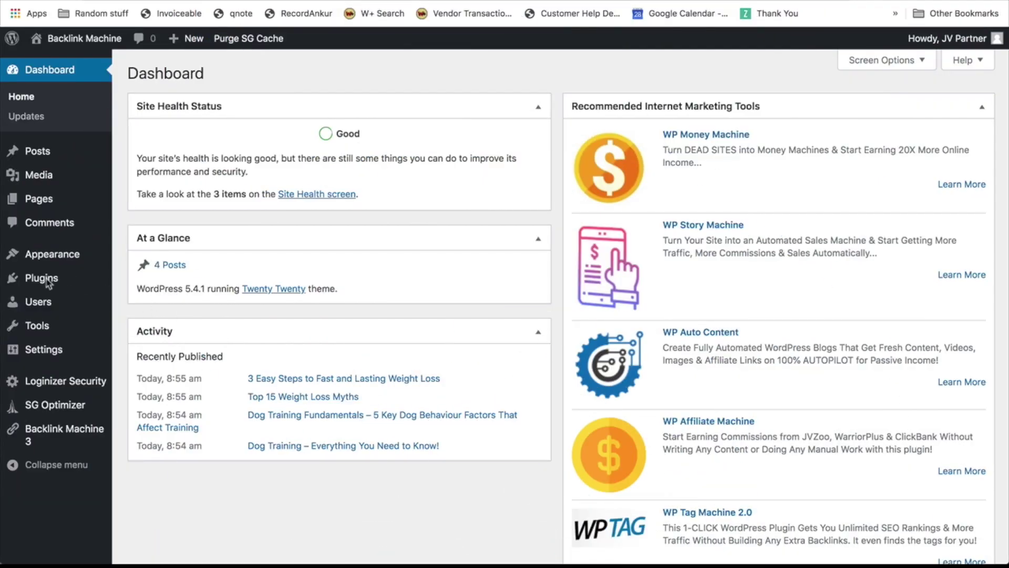
- Open Backlink Machine 3's list of posts and examine each post's ranking factors and SEO score
{"action": "mouse_move", "coordinate": [41, 286]}
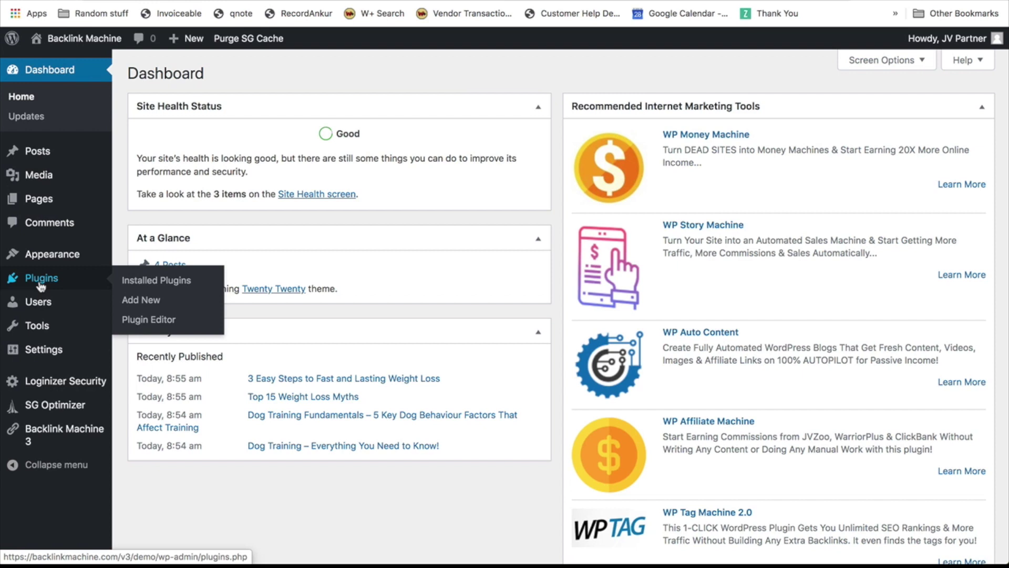
{"action": "mouse_move", "coordinate": [59, 432]}
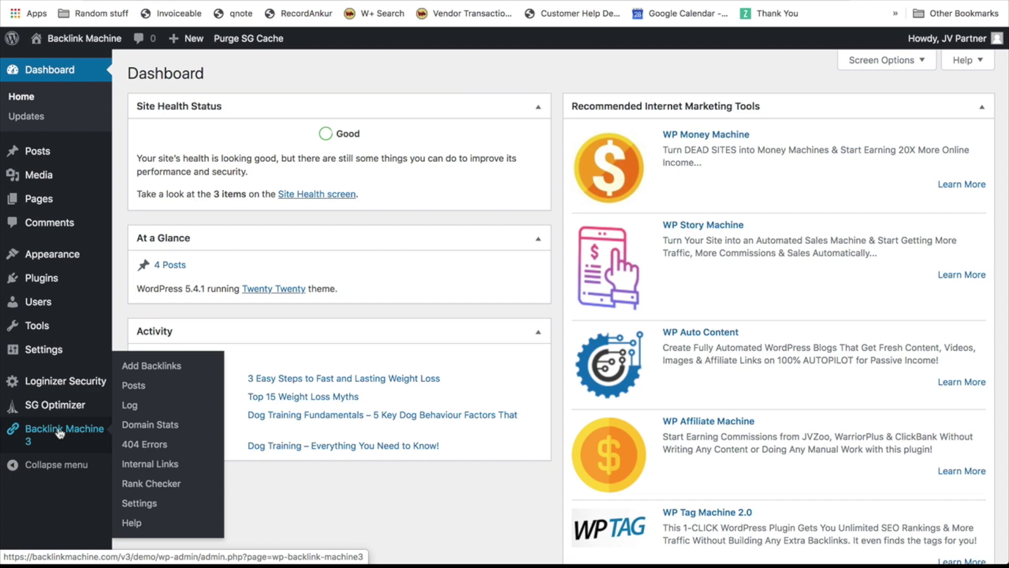
{"action": "left_click", "coordinate": [133, 389]}
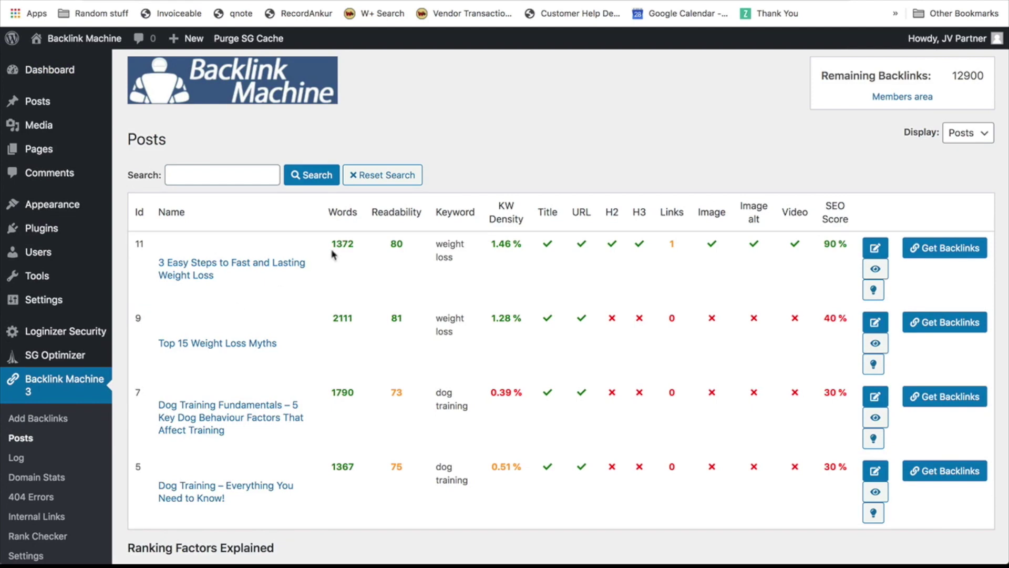
{"action": "scroll", "coordinate": [483, 253], "scroll_direction": "down", "scroll_amount": 3}
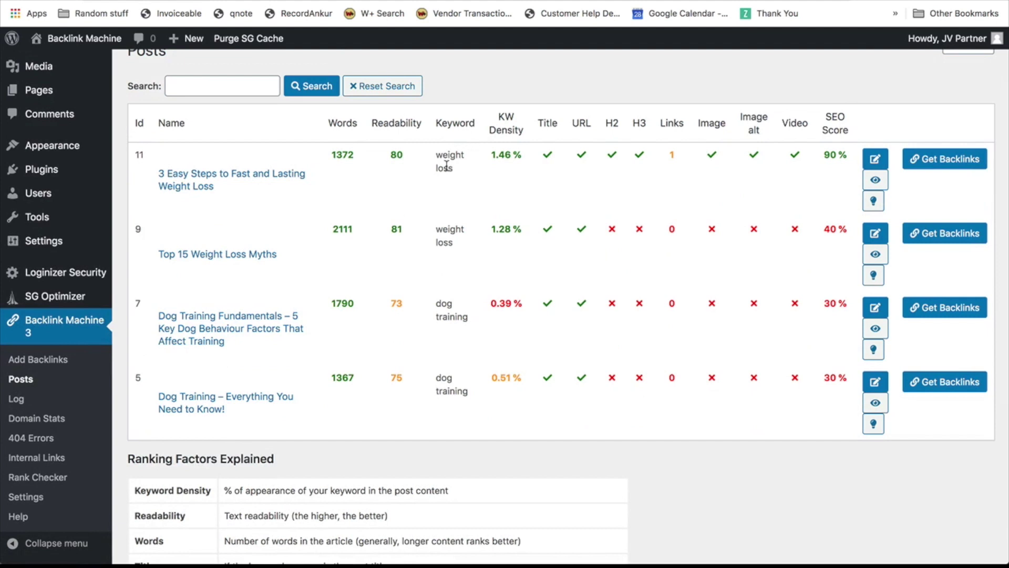
{"action": "scroll", "coordinate": [445, 166], "scroll_direction": "up", "scroll_amount": 1}
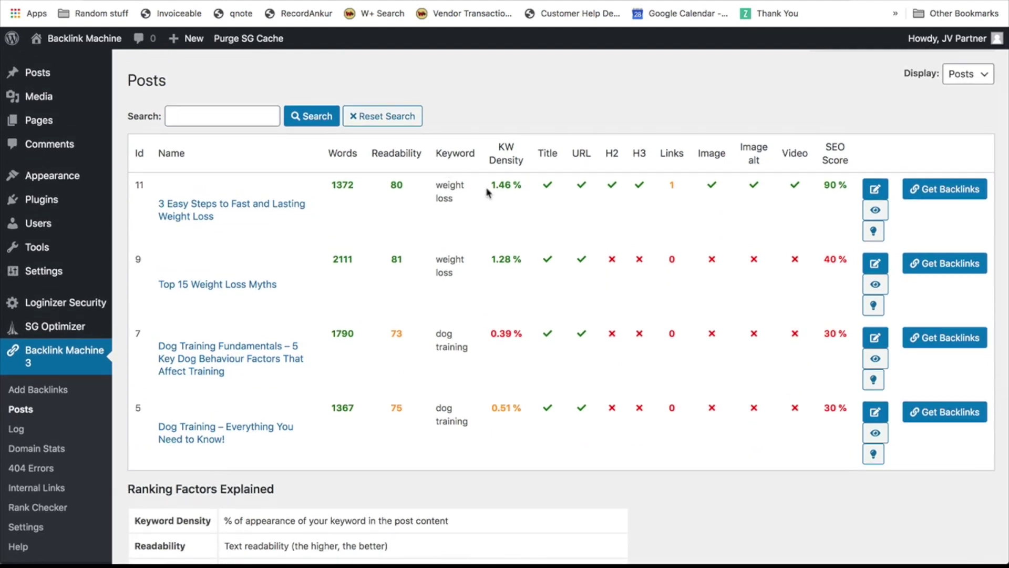
- Start a backlink request for the post "3 Easy Steps to Fast and Lasting Weight Loss" and fill its keywords with generated keyword ideas
{"action": "left_click", "coordinate": [924, 191]}
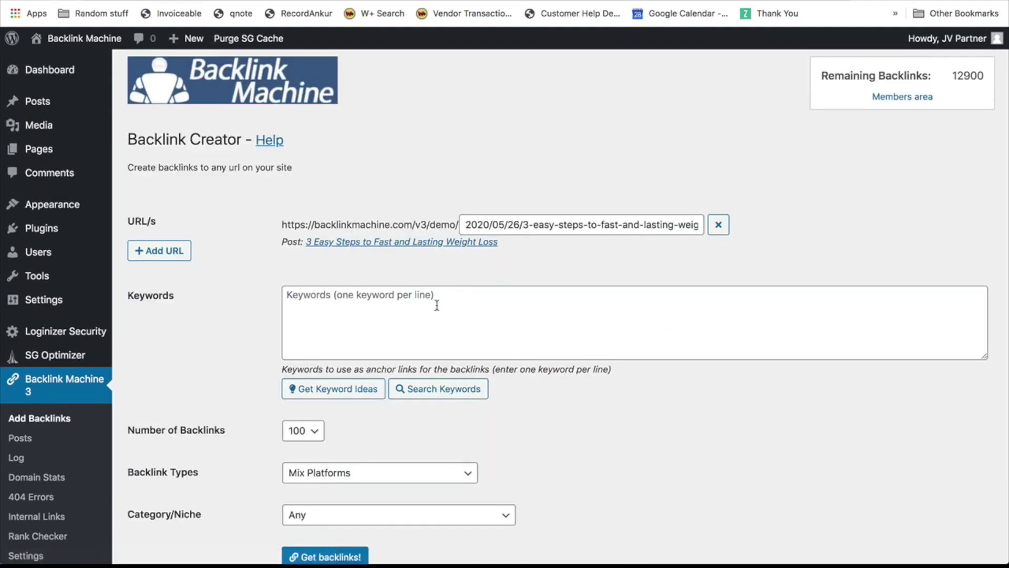
{"action": "scroll", "coordinate": [370, 258], "scroll_direction": "down", "scroll_amount": 2}
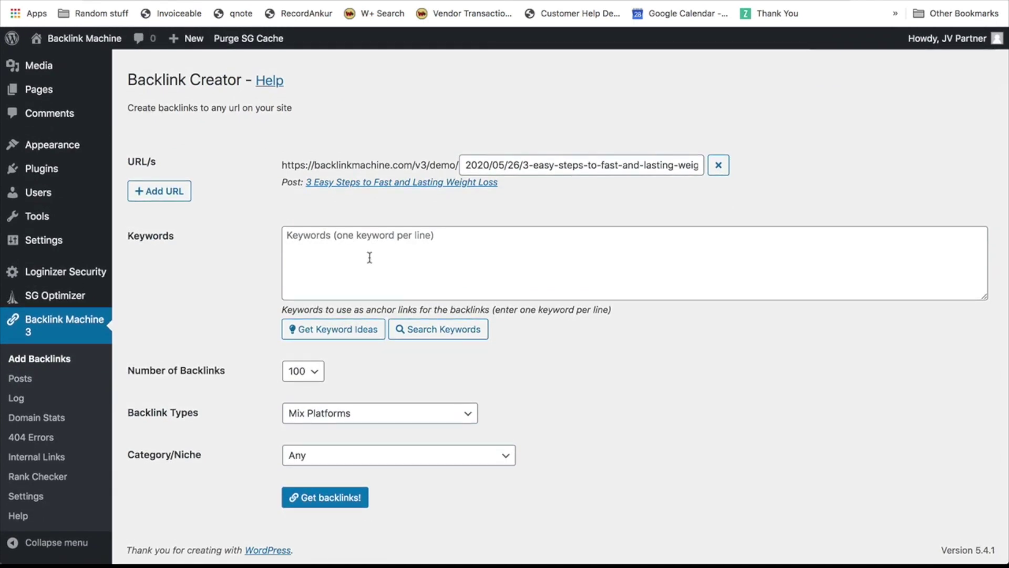
{"action": "left_click", "coordinate": [343, 332]}
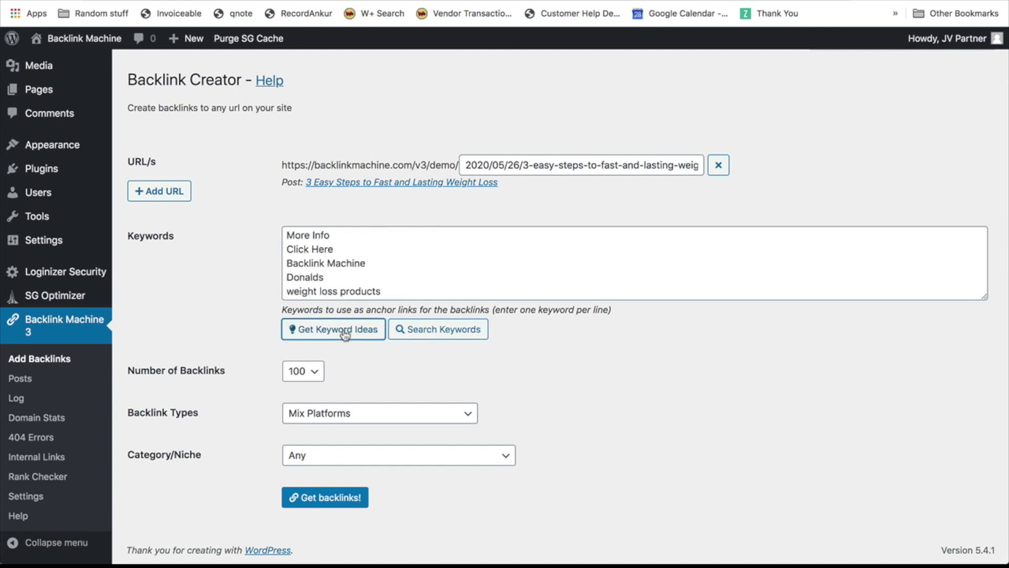
{"action": "scroll", "coordinate": [355, 285], "scroll_direction": "down", "scroll_amount": 5}
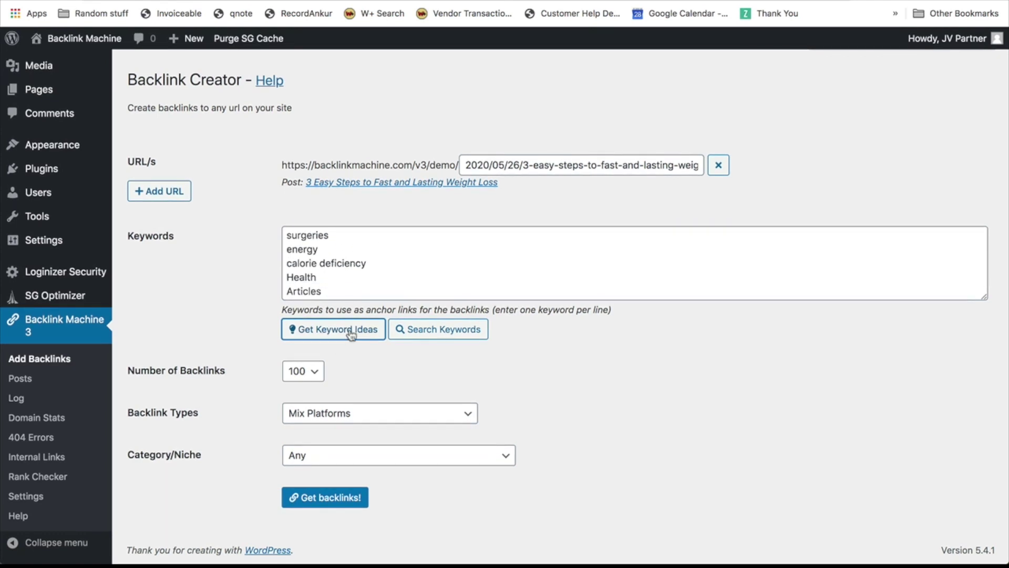
- Search for keyword suggestions for "weight loss"
{"action": "left_click", "coordinate": [448, 330]}
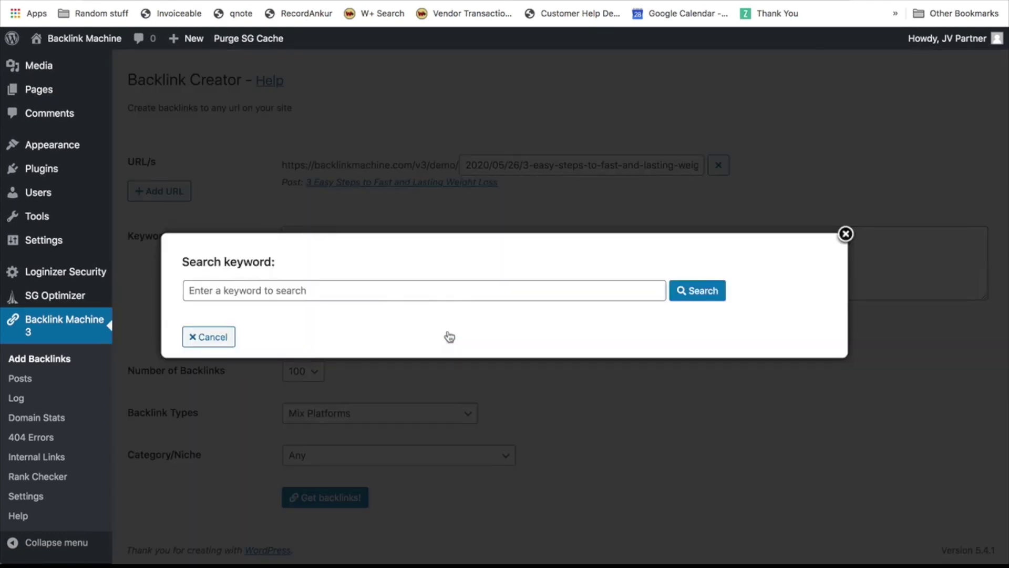
{"action": "left_click", "coordinate": [435, 290]}
{"action": "type", "text": "weili"}
{"action": "key", "text": "BackSpace"}
{"action": "key", "text": "BackSpace"}
{"action": "type", "text": "ght loss"}
{"action": "left_click", "coordinate": [697, 290]}
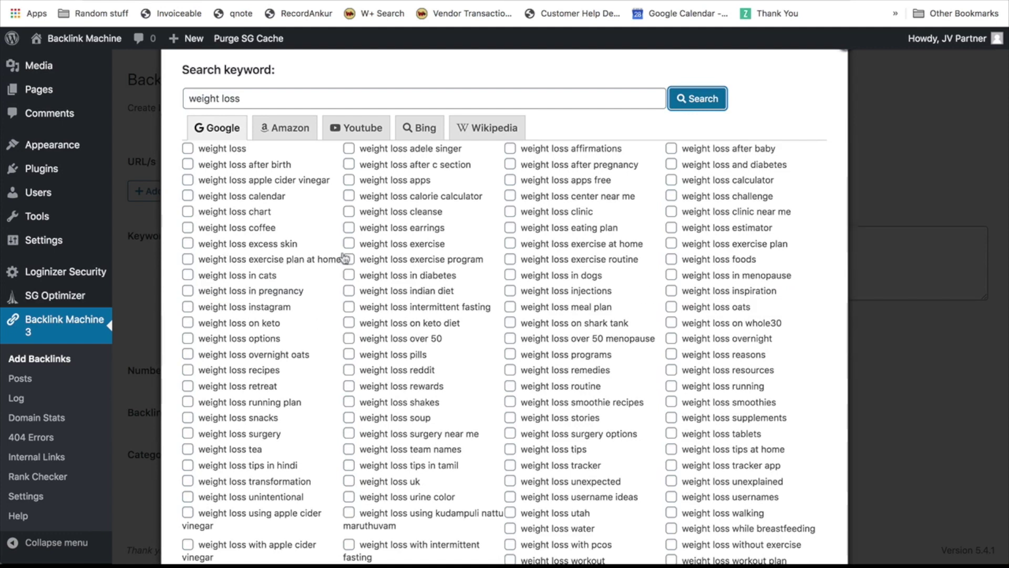
- Add the seven consecutive Google suggestions from "weight loss in diabetes" through "weight loss reddit" to the request's keywords
{"action": "scroll", "coordinate": [315, 242], "scroll_direction": "down", "scroll_amount": 1}
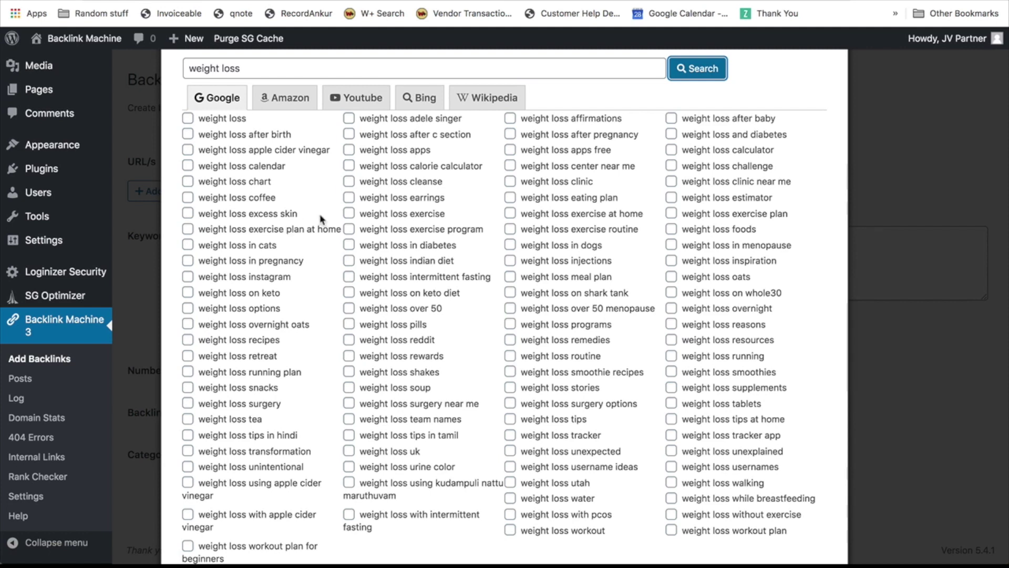
{"action": "left_click", "coordinate": [349, 245]}
{"action": "left_click", "coordinate": [349, 261]}
{"action": "left_click", "coordinate": [349, 276]}
{"action": "left_click", "coordinate": [349, 292]}
{"action": "left_click", "coordinate": [349, 308]}
{"action": "left_click", "coordinate": [348, 324]}
{"action": "left_click", "coordinate": [349, 340]}
{"action": "scroll", "coordinate": [349, 342], "scroll_direction": "down", "scroll_amount": 2}
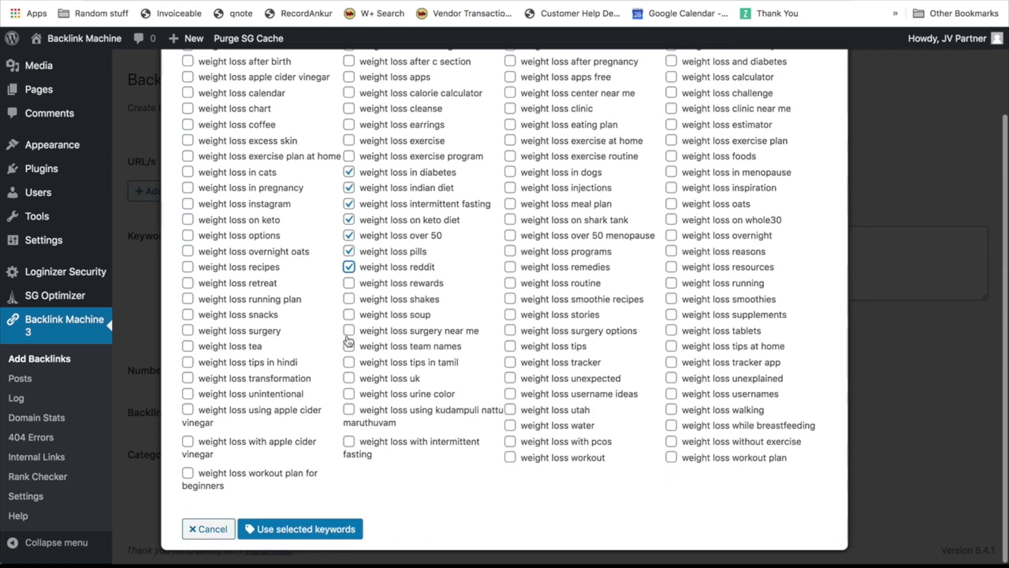
{"action": "left_click", "coordinate": [304, 533]}
- Review the added keywords and remove the blank line after "weight loss reddit" at the end of the list
{"action": "left_click", "coordinate": [377, 281]}
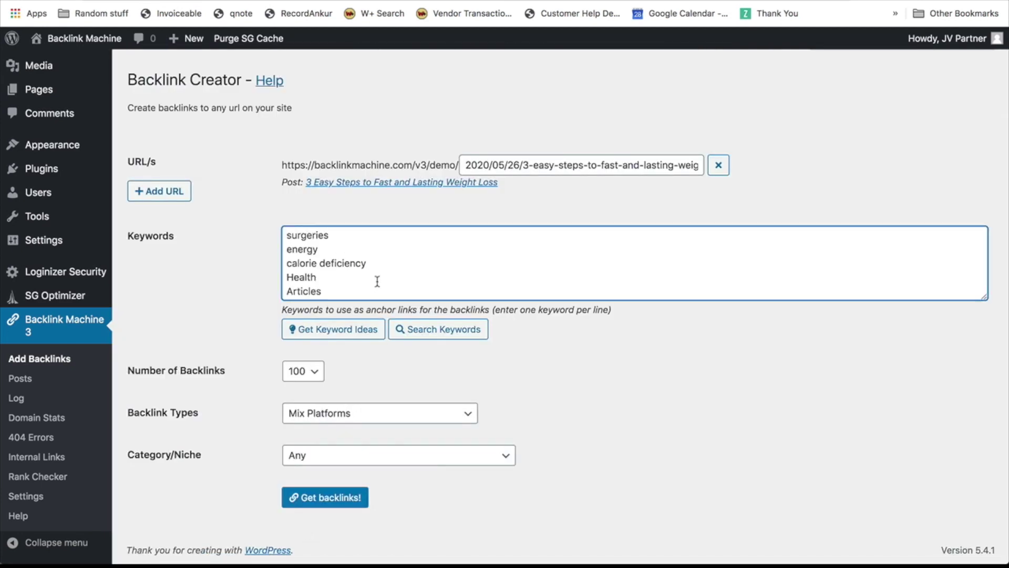
{"action": "scroll", "coordinate": [370, 275], "scroll_direction": "down", "scroll_amount": 3}
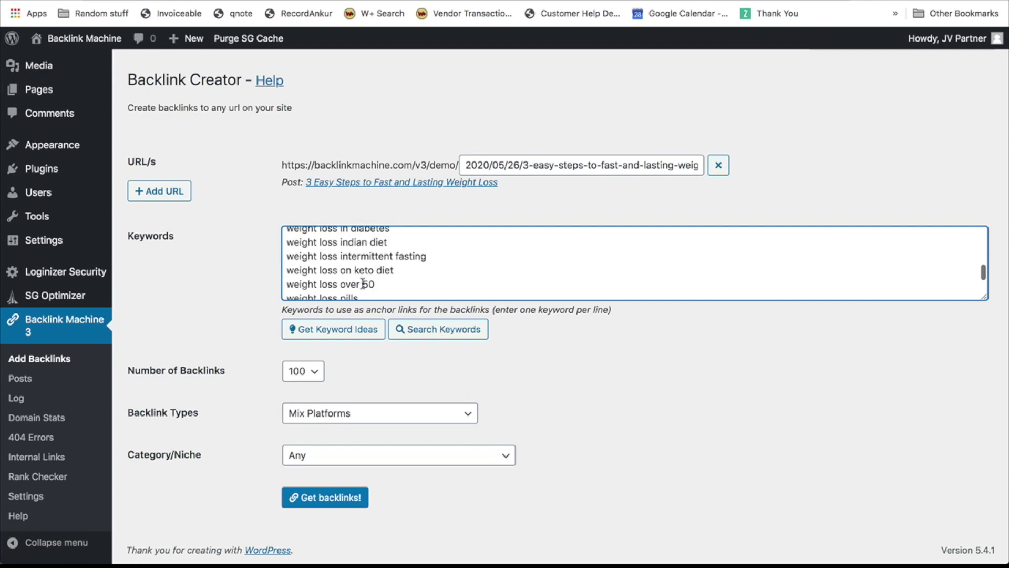
{"action": "scroll", "coordinate": [363, 276], "scroll_direction": "down", "scroll_amount": 2}
{"action": "left_click", "coordinate": [356, 288]}
{"action": "key", "text": "BackSpace"}
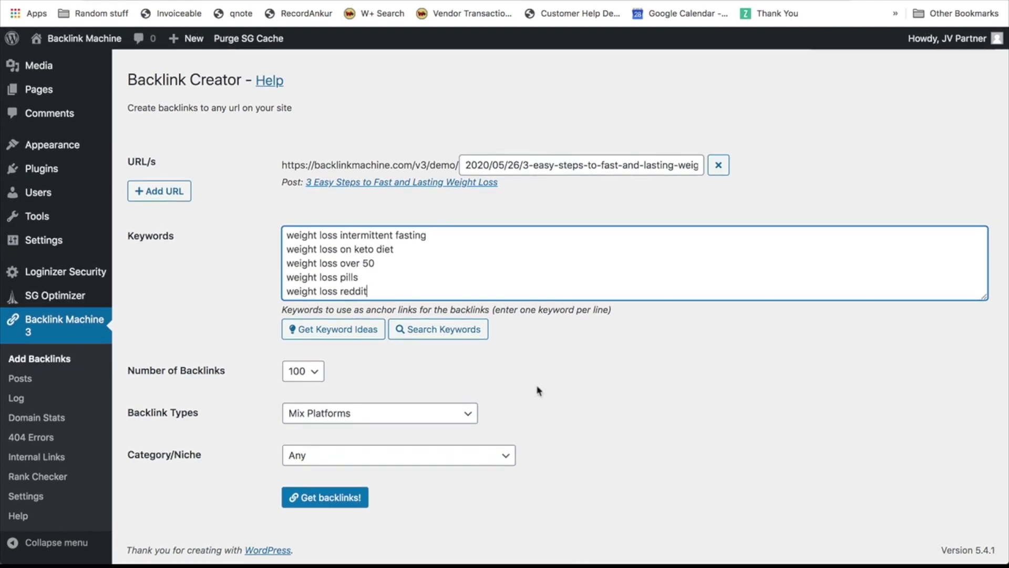
- Set the number of backlinks to 150 and the backlink type to Social Network Profiles
{"action": "left_click", "coordinate": [321, 372]}
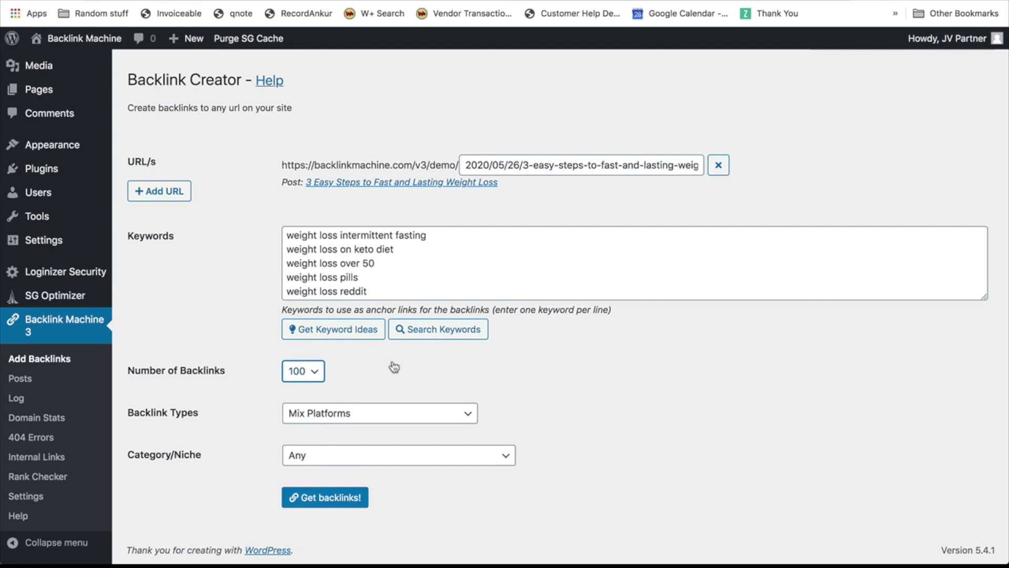
{"action": "left_click", "coordinate": [311, 373]}
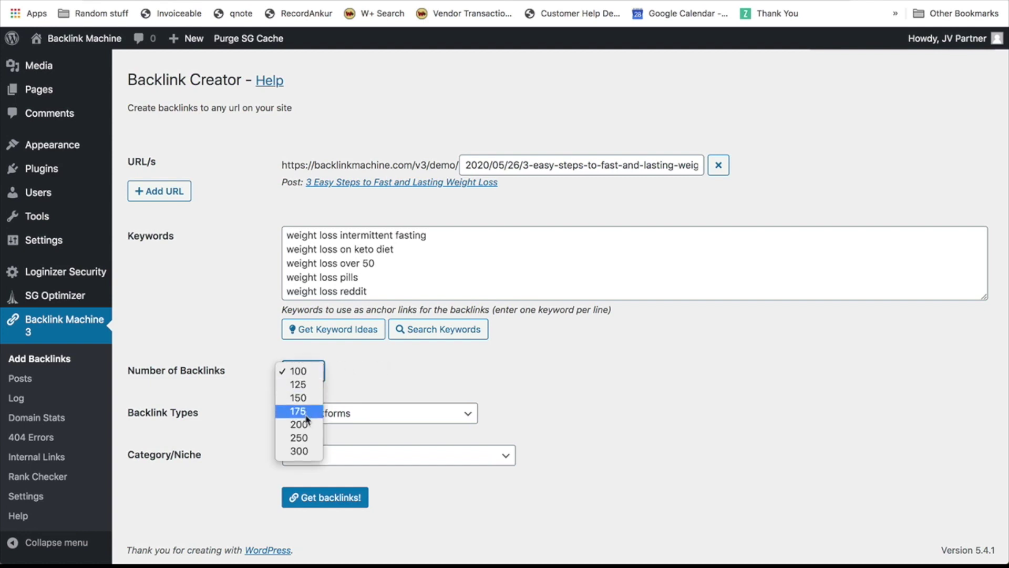
{"action": "left_click", "coordinate": [302, 398]}
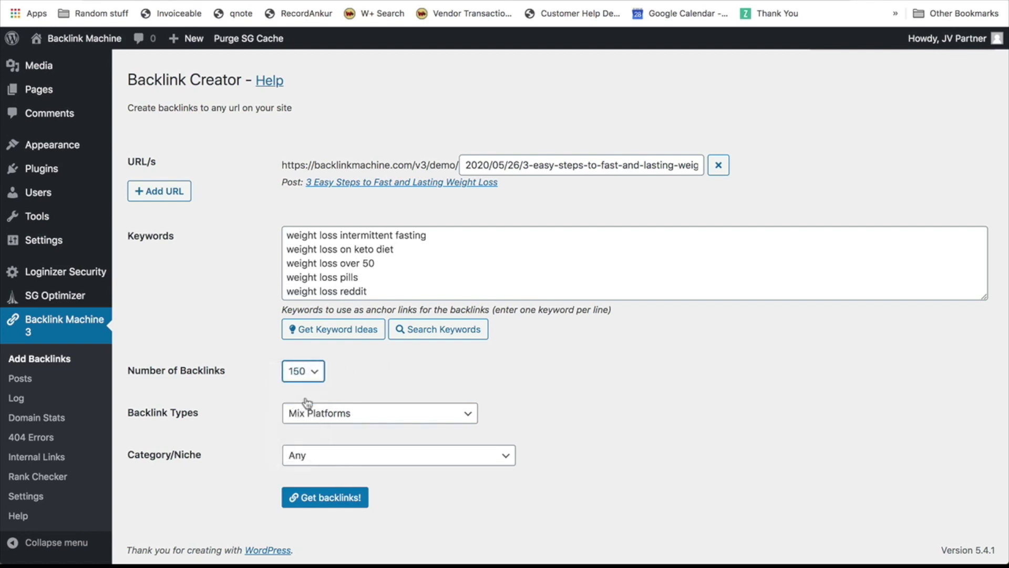
{"action": "left_click", "coordinate": [339, 414]}
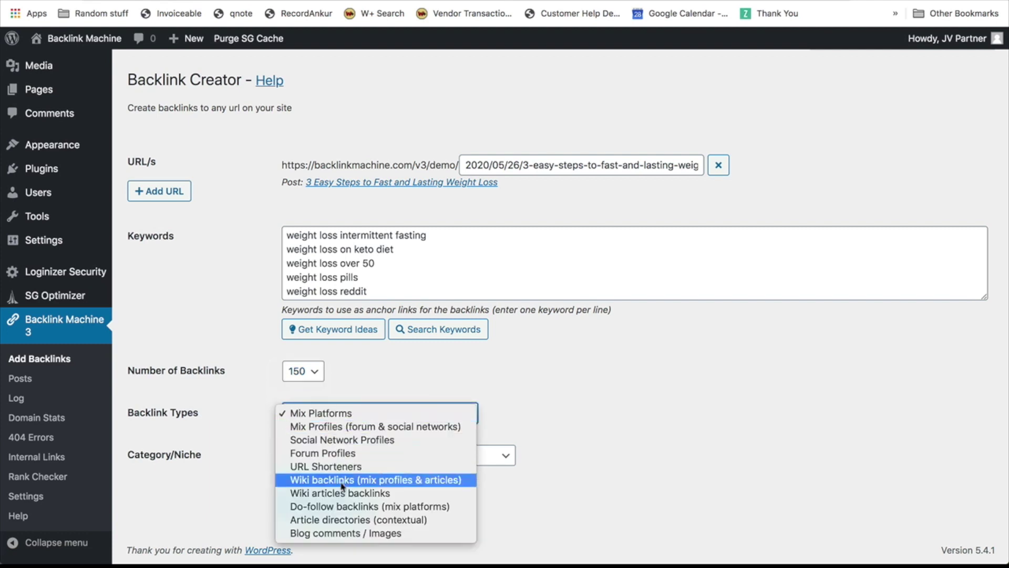
{"action": "left_click", "coordinate": [361, 440]}
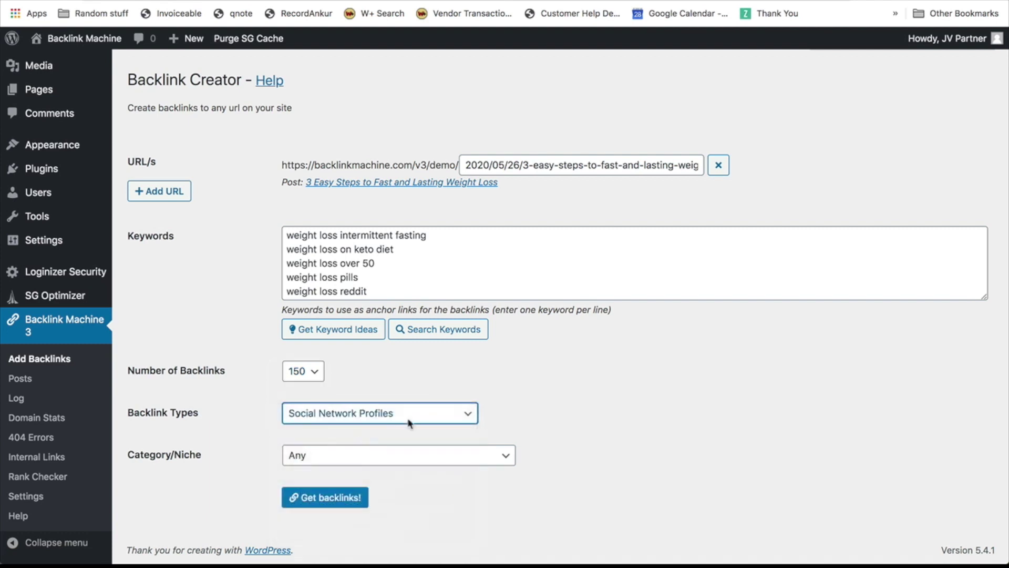
- Set the category to Business » Affiliate Marketing and submit the backlink request
{"action": "left_click", "coordinate": [423, 453]}
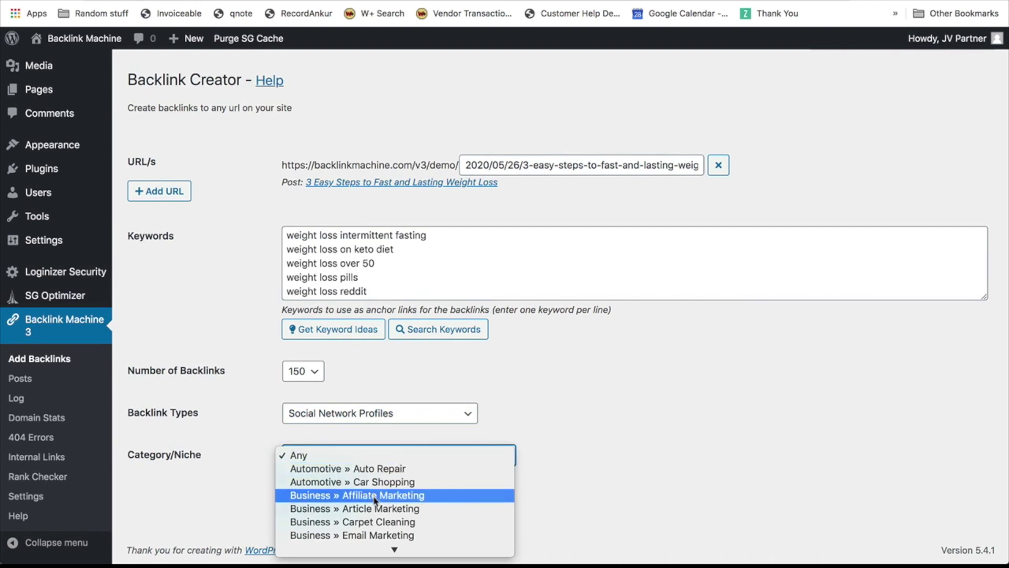
{"action": "scroll", "coordinate": [372, 494], "scroll_direction": "down", "scroll_amount": 2}
{"action": "left_click", "coordinate": [361, 470]}
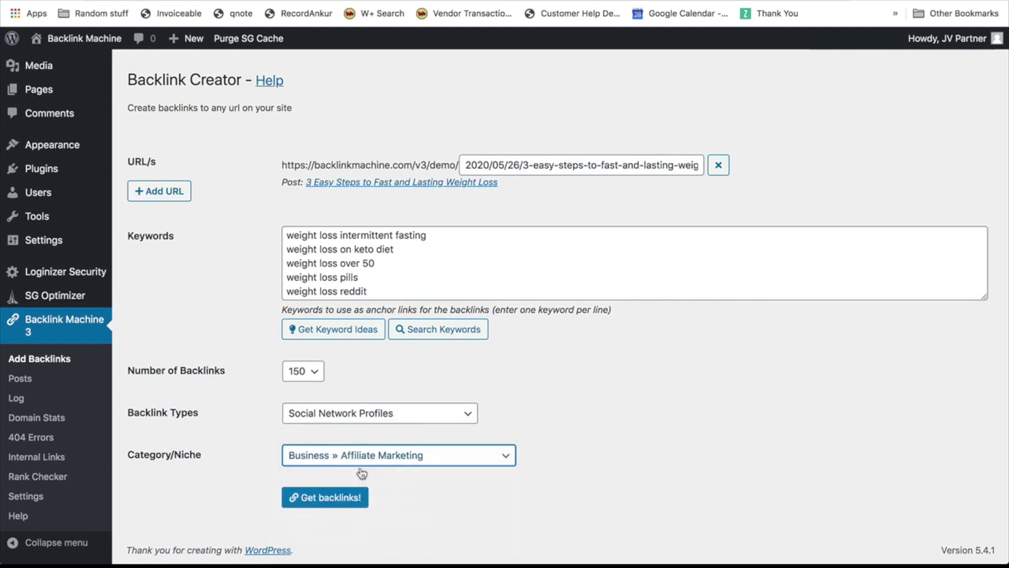
{"action": "left_click", "coordinate": [324, 498]}
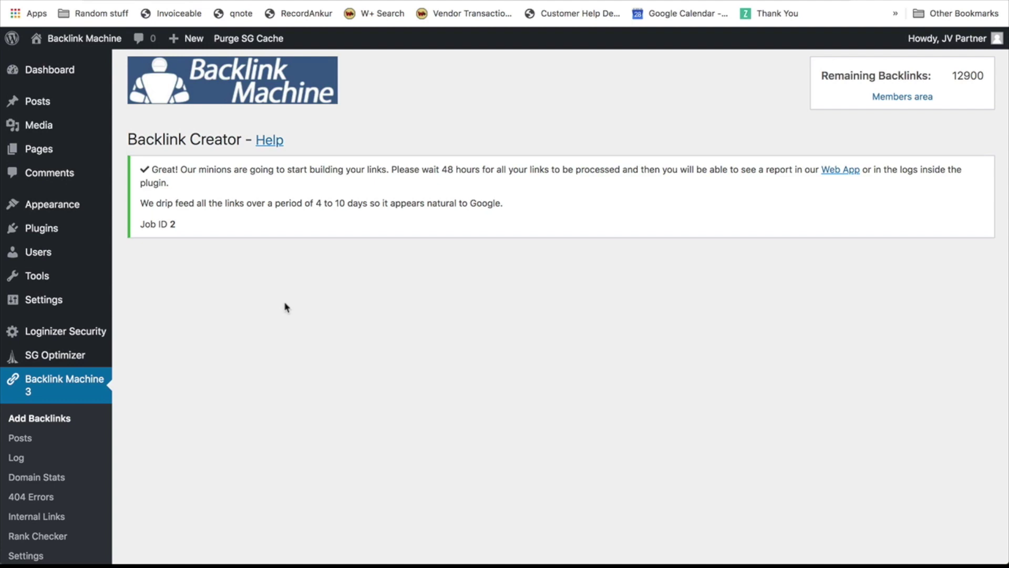
- Open the domain stats and examine the domain authority, Moz rank, total backlinks and top domain backlinks
{"action": "scroll", "coordinate": [285, 308], "scroll_direction": "down", "scroll_amount": 1}
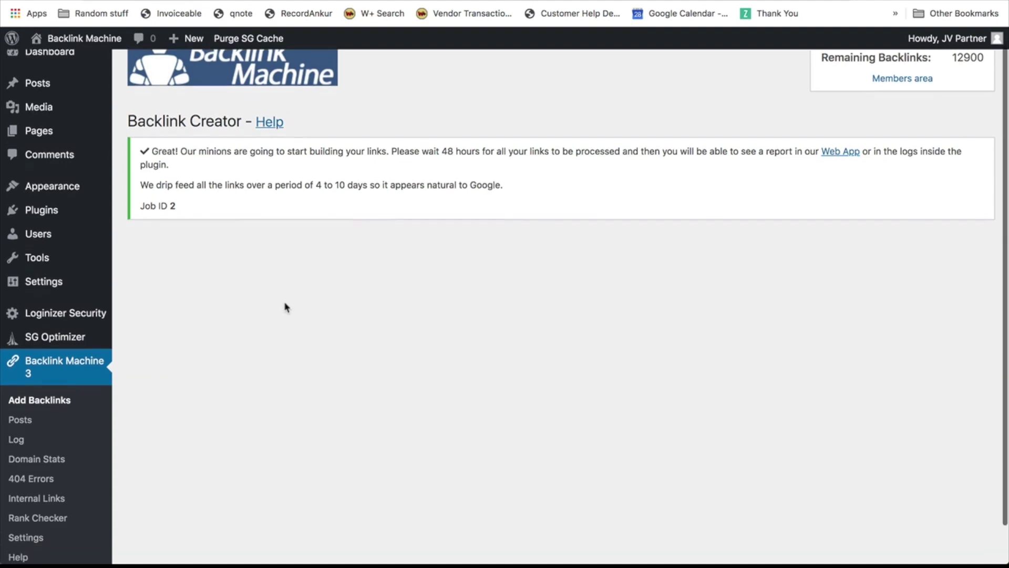
{"action": "left_click", "coordinate": [42, 456]}
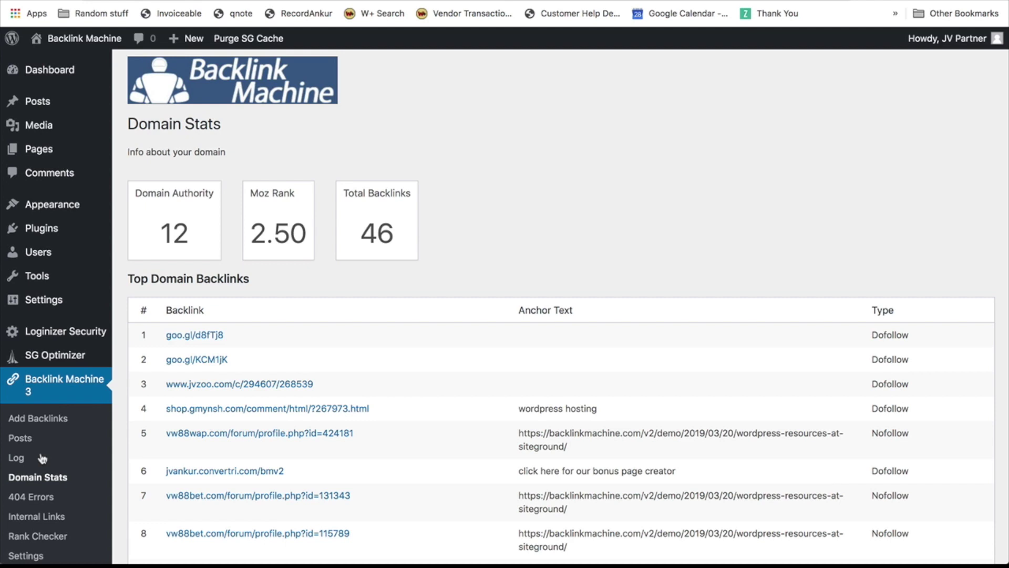
{"action": "double_click", "coordinate": [174, 236]}
{"action": "double_click", "coordinate": [286, 245]}
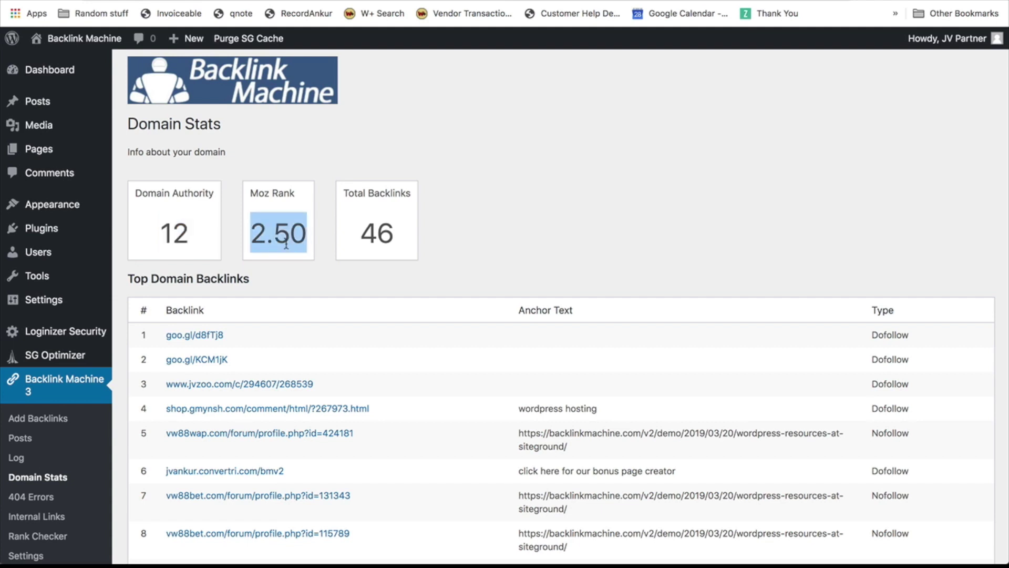
{"action": "double_click", "coordinate": [377, 233]}
{"action": "left_click", "coordinate": [466, 231]}
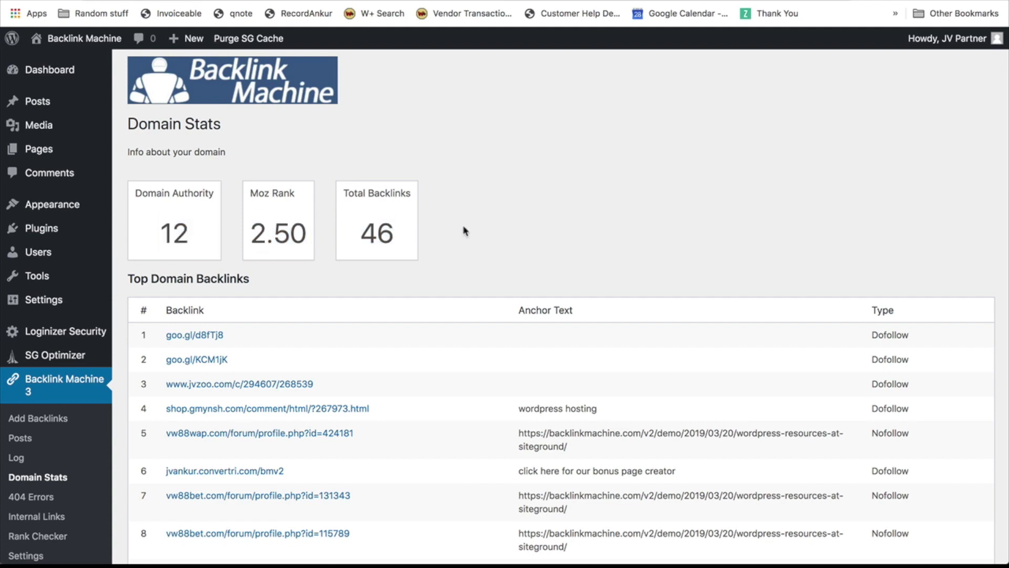
{"action": "scroll", "coordinate": [451, 193], "scroll_direction": "down", "scroll_amount": 5}
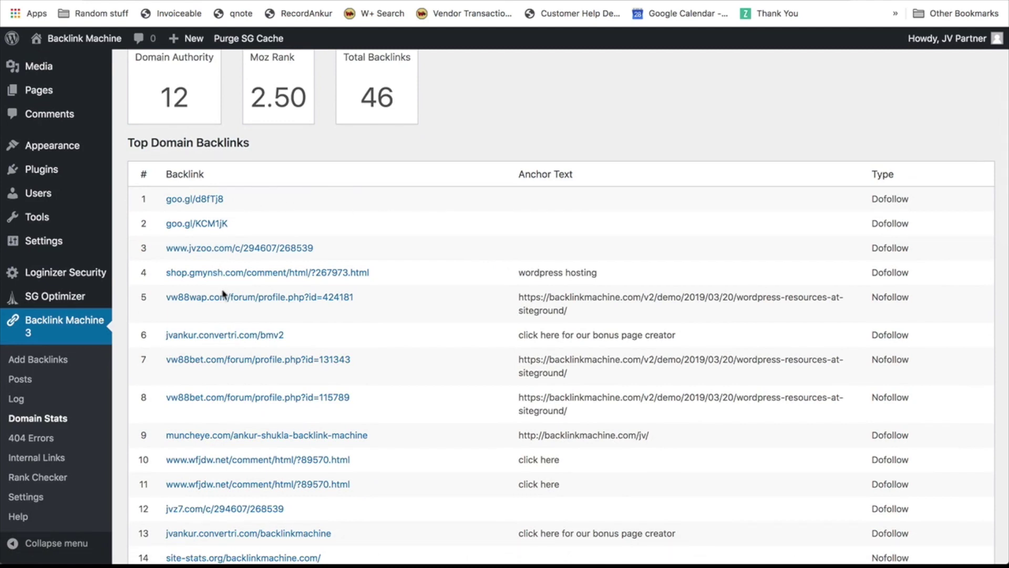
- Look through the top domain backlinks, and examine the URLs listed in the 404 errors report
{"action": "scroll", "coordinate": [223, 295], "scroll_direction": "down", "scroll_amount": 1}
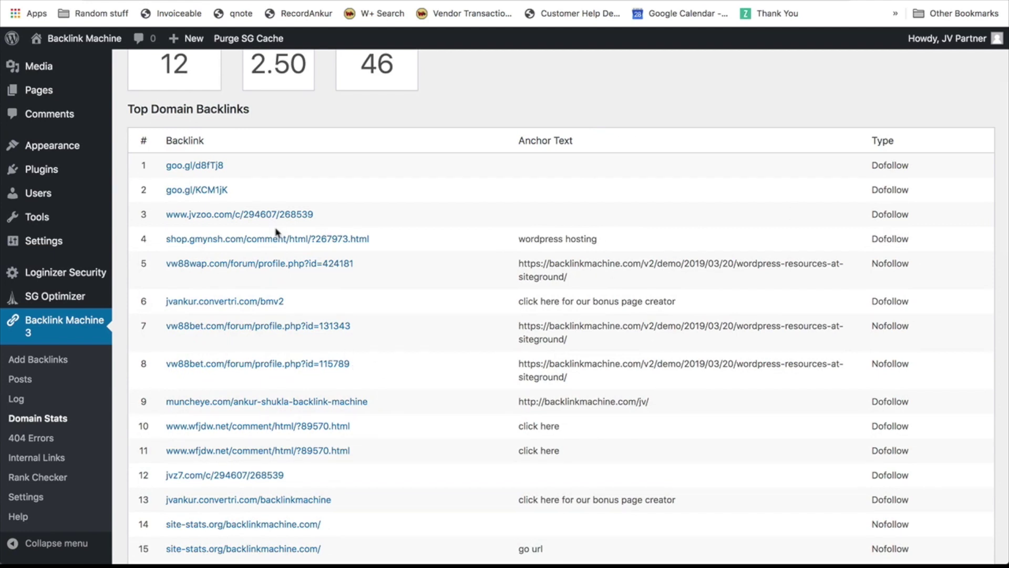
{"action": "scroll", "coordinate": [275, 231], "scroll_direction": "down", "scroll_amount": 3}
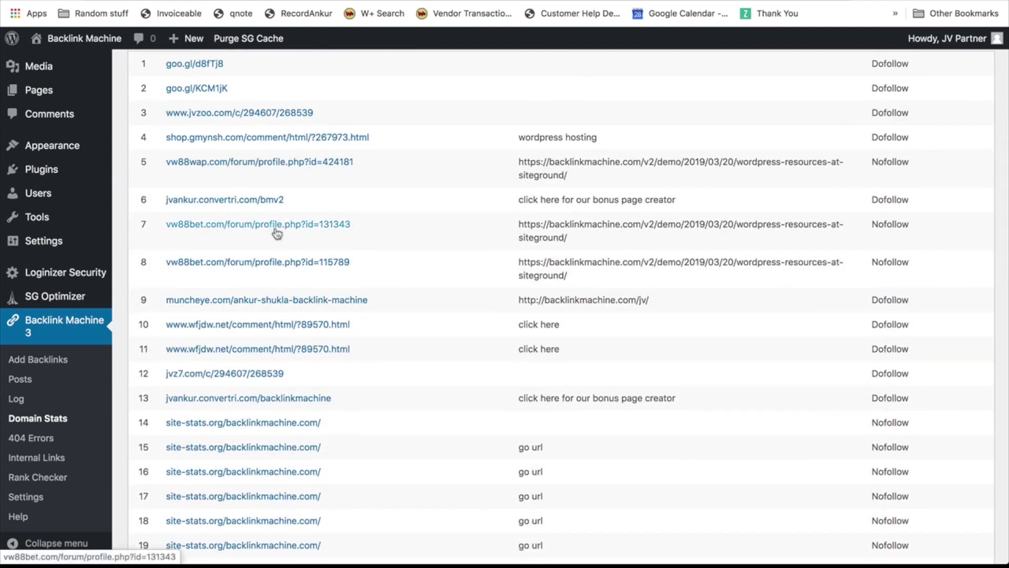
{"action": "left_click", "coordinate": [45, 440]}
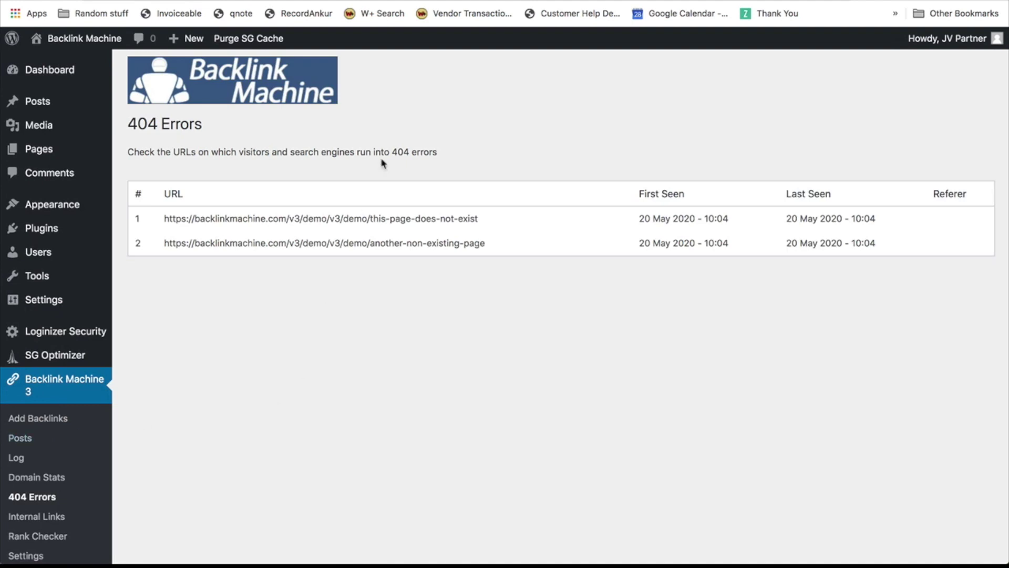
{"action": "triple_click", "coordinate": [377, 218]}
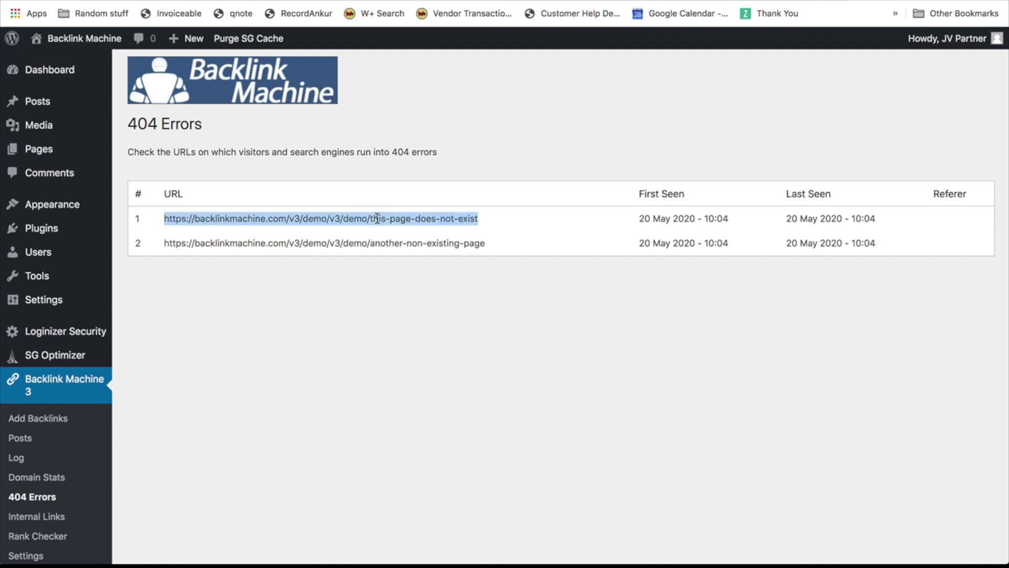
{"action": "left_click", "coordinate": [378, 289]}
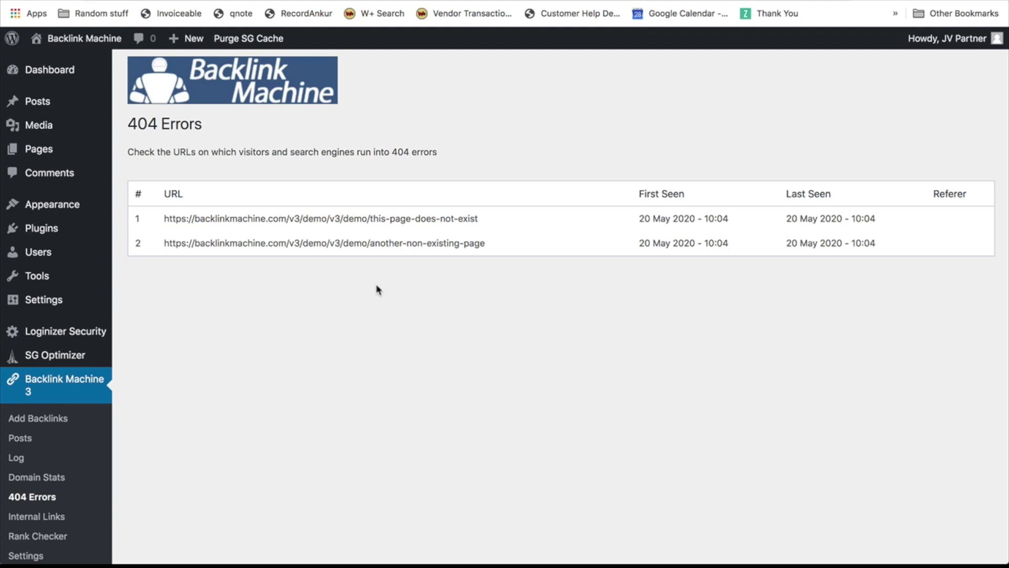
{"action": "left_click_drag", "start_coordinate": [388, 218], "coordinate": [384, 219]}
{"action": "left_click", "coordinate": [382, 314]}
- Open the internal links settings and review the "wordpress" keyword with its target URL
{"action": "scroll", "coordinate": [23, 495], "scroll_direction": "down", "scroll_amount": 2}
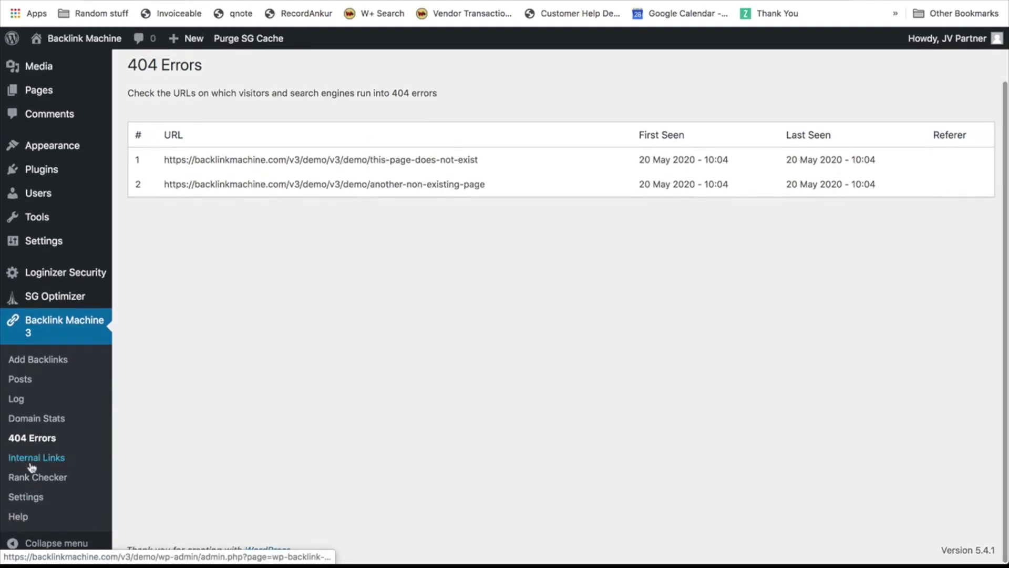
{"action": "left_click", "coordinate": [32, 465]}
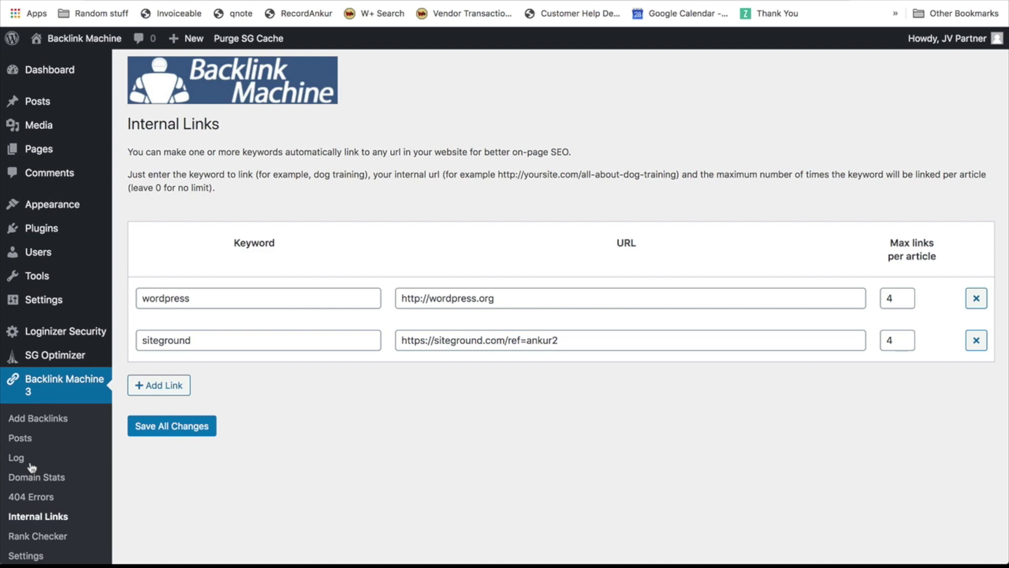
{"action": "left_click", "coordinate": [213, 299]}
{"action": "double_click", "coordinate": [213, 300]}
{"action": "left_click", "coordinate": [444, 304]}
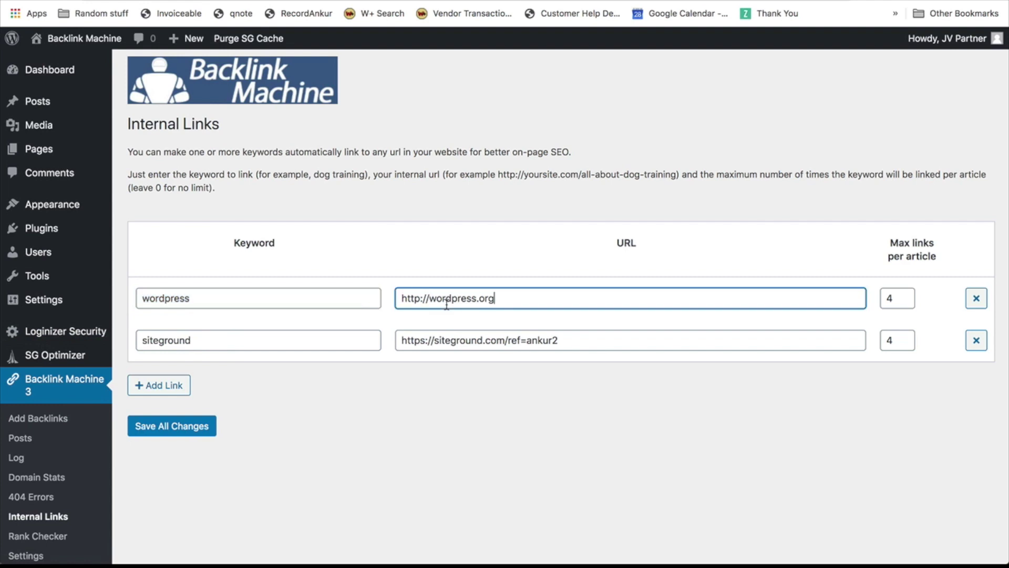
{"action": "triple_click", "coordinate": [444, 303]}
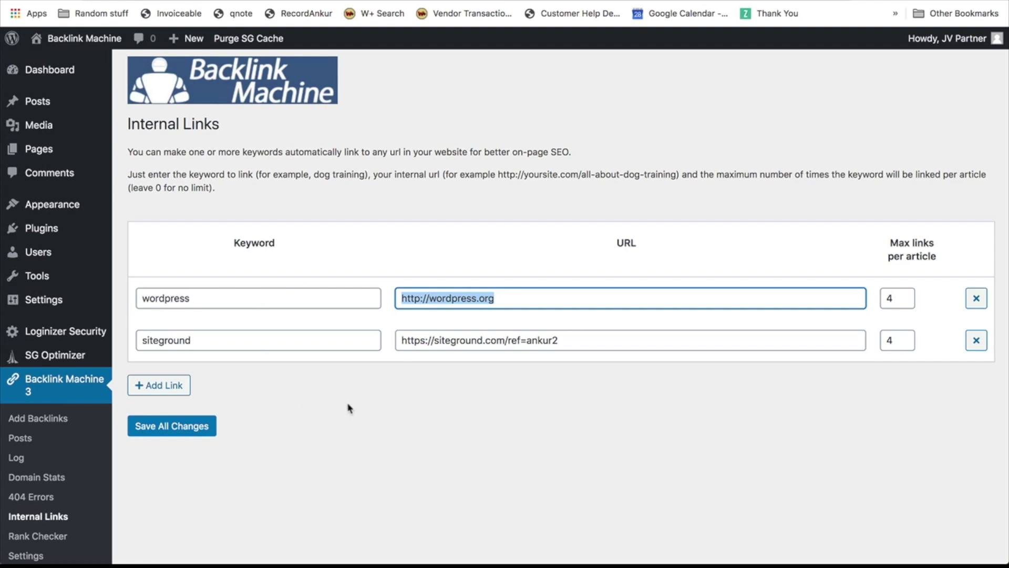
{"action": "triple_click", "coordinate": [510, 296]}
{"action": "left_click", "coordinate": [494, 439]}
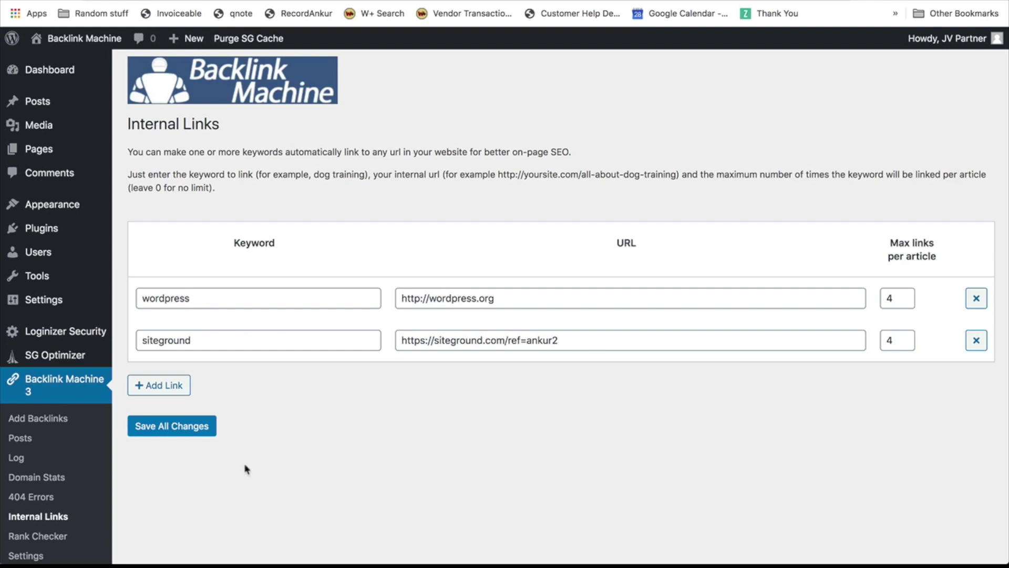
- Add three blank keyword rows to the internal links list
{"action": "left_click", "coordinate": [164, 386]}
{"action": "left_click", "coordinate": [167, 439]}
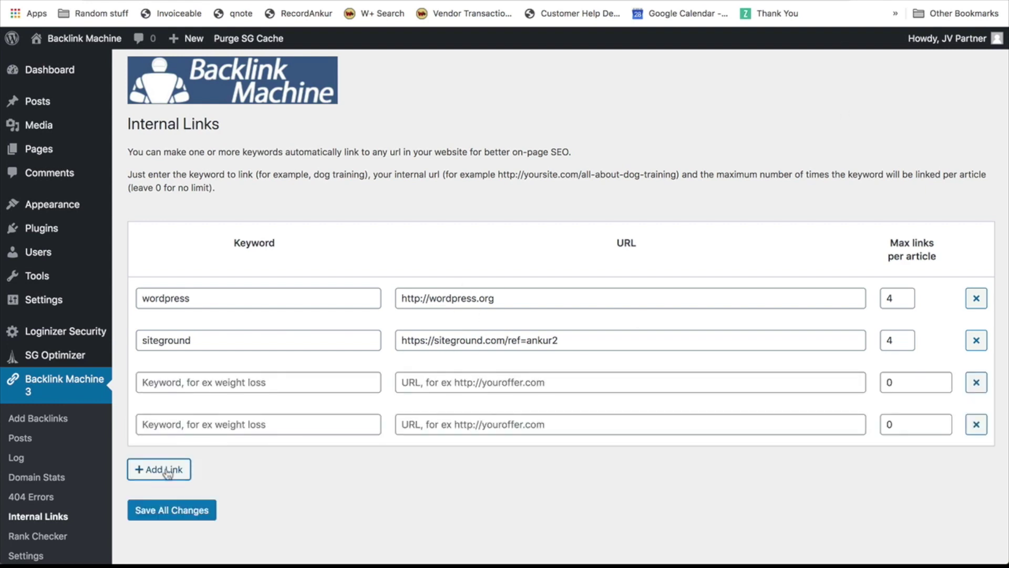
{"action": "left_click", "coordinate": [167, 473]}
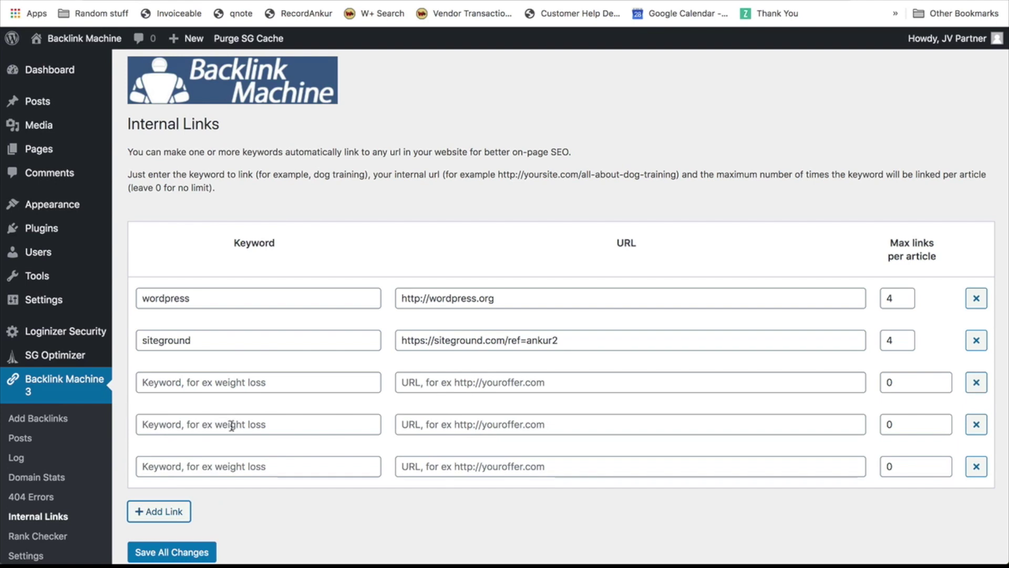
- Open the rank checker and get the top Google results for "backlink machine" in the United States
{"action": "scroll", "coordinate": [230, 423], "scroll_direction": "down", "scroll_amount": 2}
{"action": "left_click", "coordinate": [49, 477]}
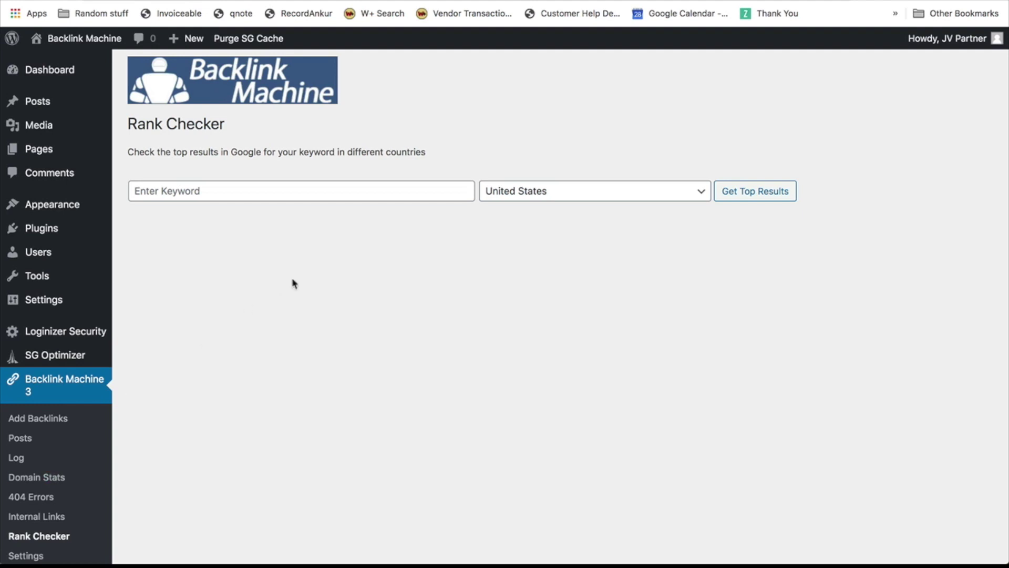
{"action": "left_click", "coordinate": [222, 196]}
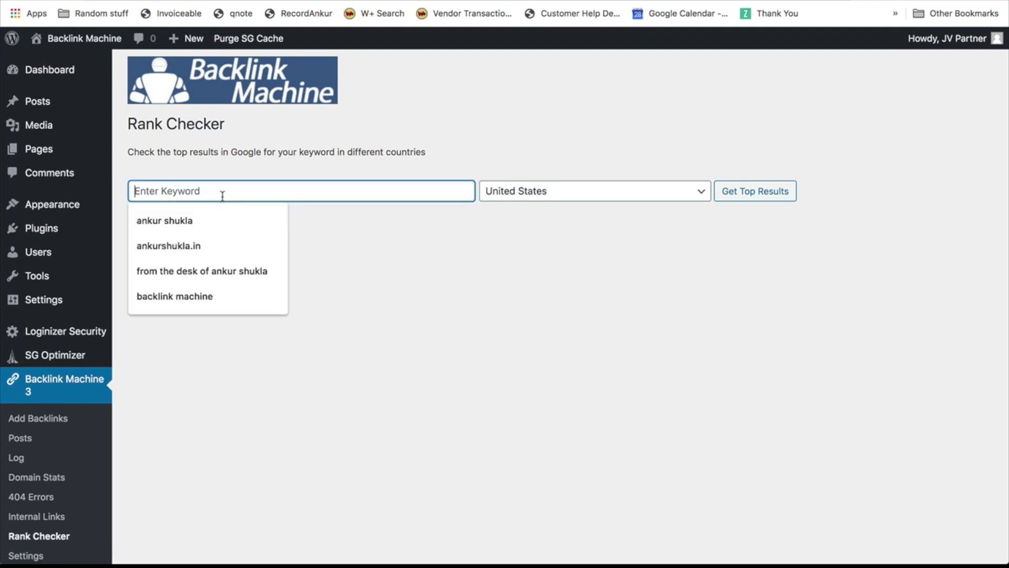
{"action": "type", "text": "backlink machine"}
{"action": "left_click", "coordinate": [210, 220]}
{"action": "left_click", "coordinate": [740, 190]}
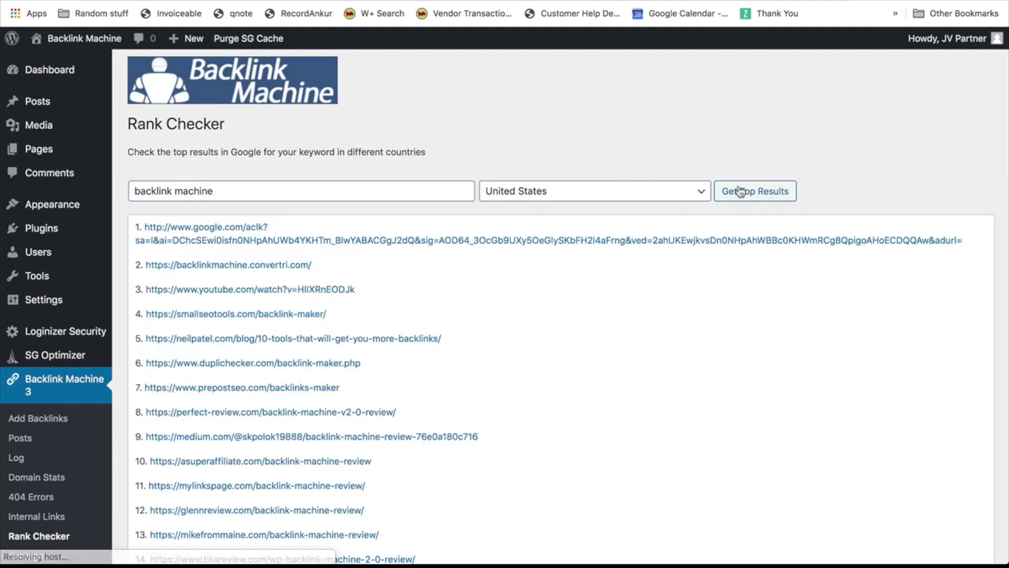
- Examine the ranked results for "backlink machine" and locate the Backlink Machine pages, including the highlighted entry
{"action": "scroll", "coordinate": [376, 339], "scroll_direction": "down", "scroll_amount": 2}
{"action": "scroll", "coordinate": [376, 339], "scroll_direction": "down", "scroll_amount": 10}
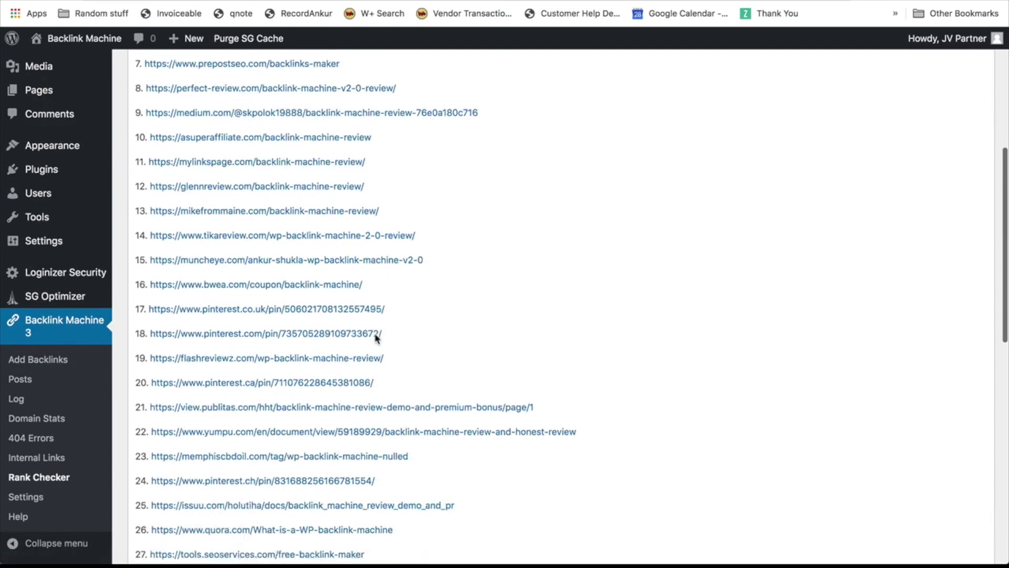
{"action": "scroll", "coordinate": [377, 339], "scroll_direction": "down", "scroll_amount": 1}
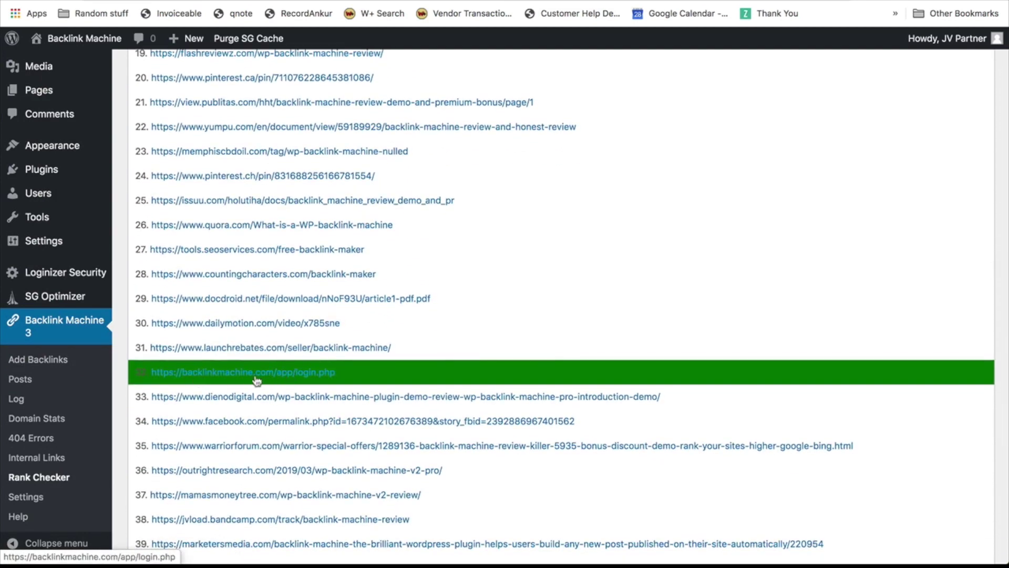
{"action": "scroll", "coordinate": [256, 381], "scroll_direction": "up", "scroll_amount": 12}
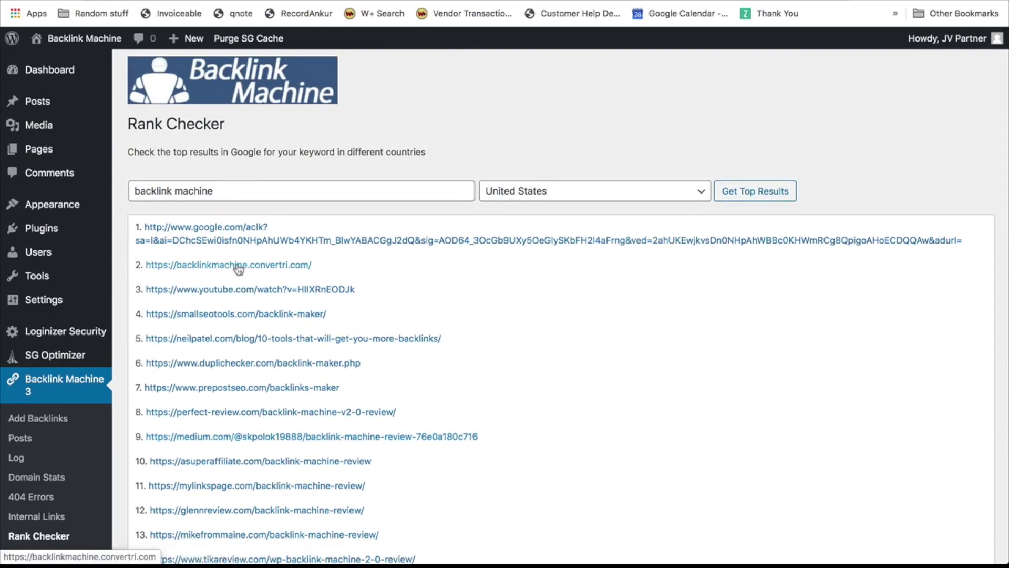
{"action": "scroll", "coordinate": [239, 270], "scroll_direction": "down", "scroll_amount": 7}
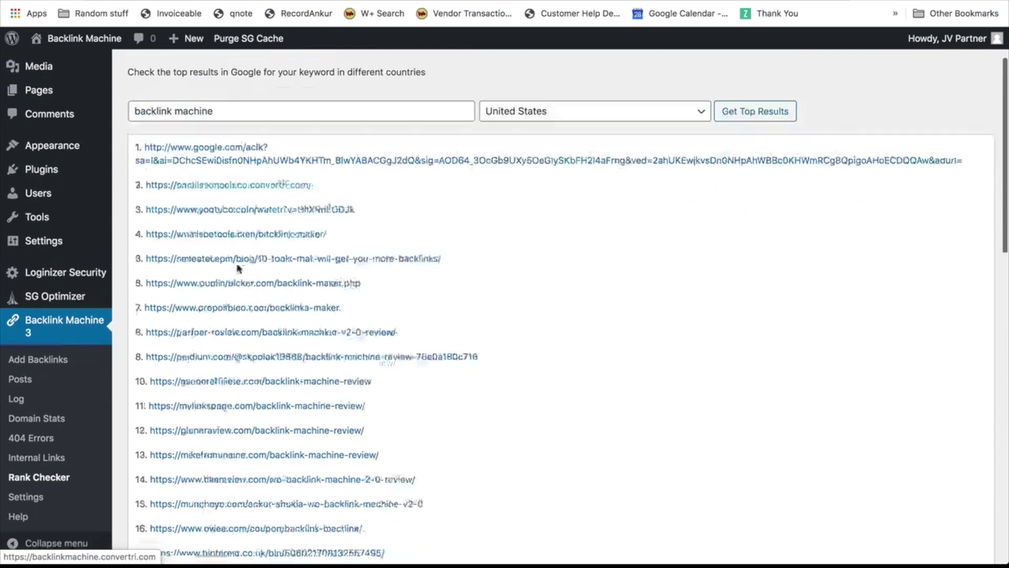
{"action": "scroll", "coordinate": [238, 270], "scroll_direction": "down", "scroll_amount": 6}
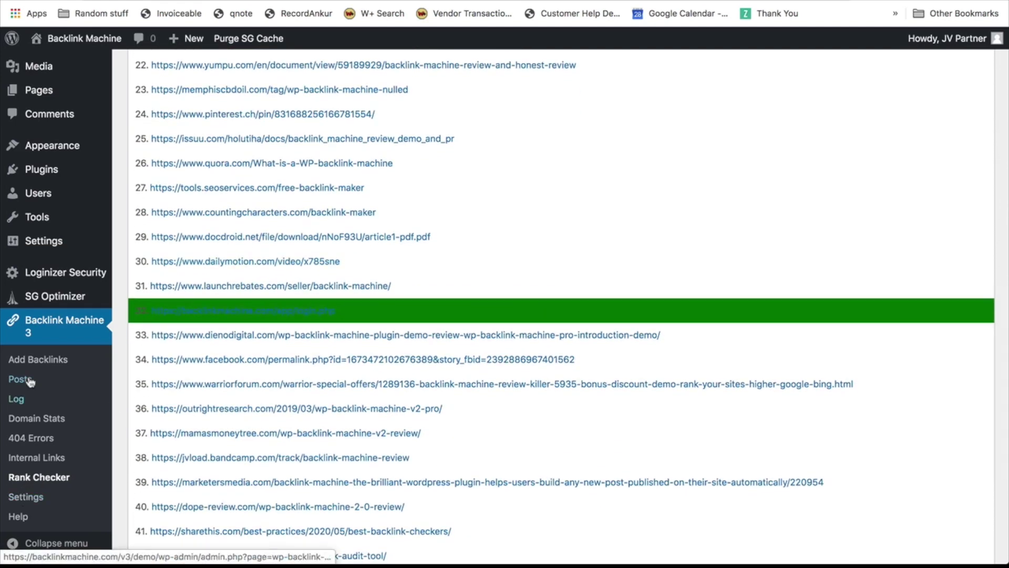
- Start a new post titled "Wordpress"
{"action": "scroll", "coordinate": [33, 363], "scroll_direction": "up", "scroll_amount": 13}
{"action": "mouse_move", "coordinate": [48, 105]}
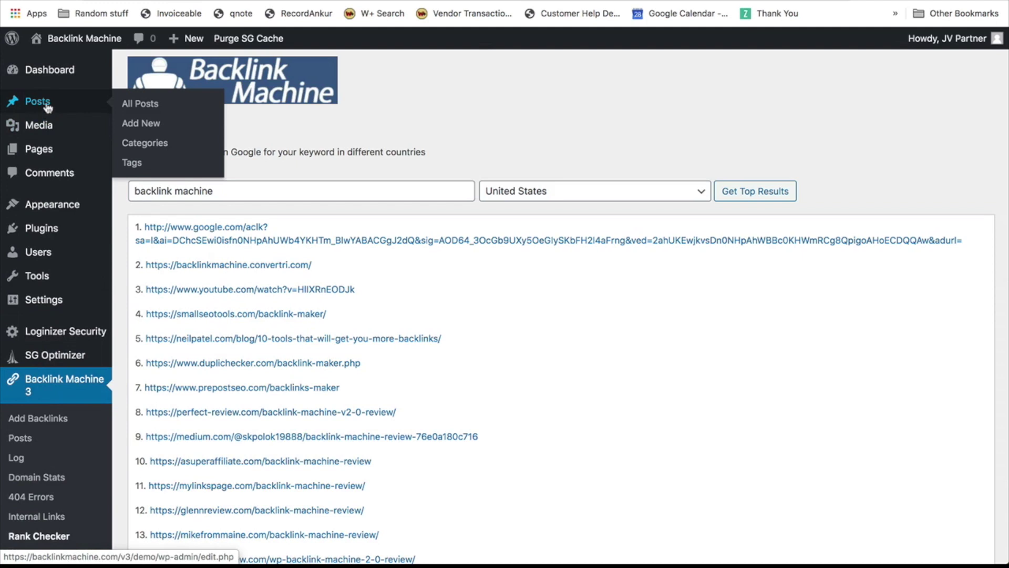
{"action": "left_click", "coordinate": [141, 122]}
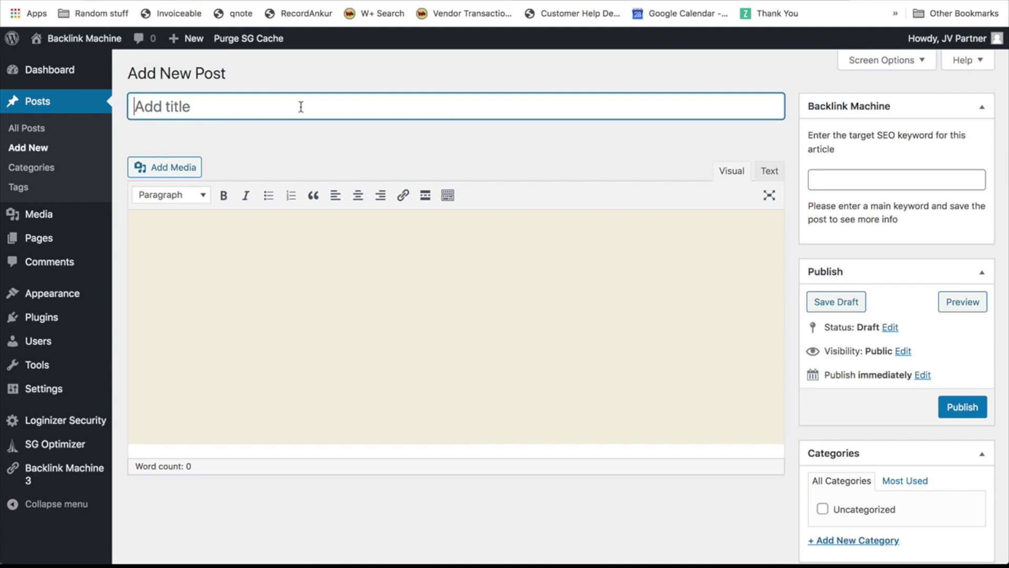
{"action": "type", "text": "Wordpress"}
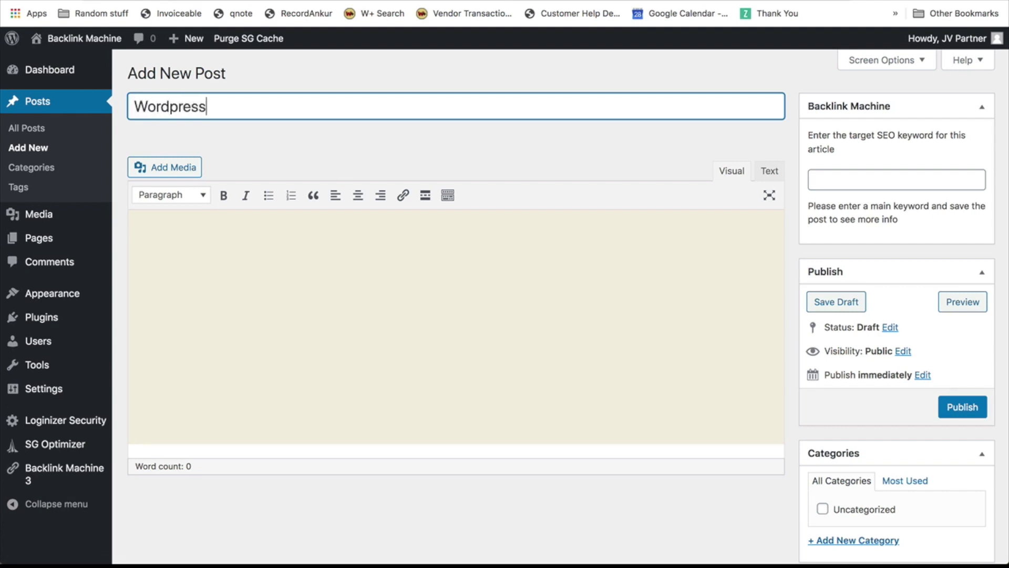
- Write "Wordpress is awesome" in the post body, followed by an empty paragraph and the line "Here is why"
{"action": "left_click", "coordinate": [374, 315]}
{"action": "type", "text": "Wordp"}
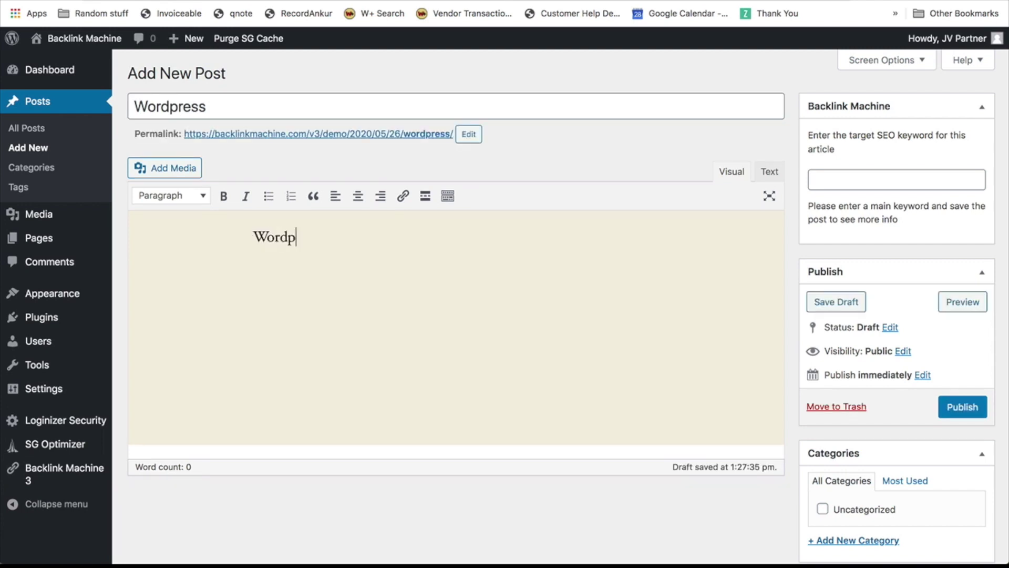
{"action": "type", "text": "ress is awesome"}
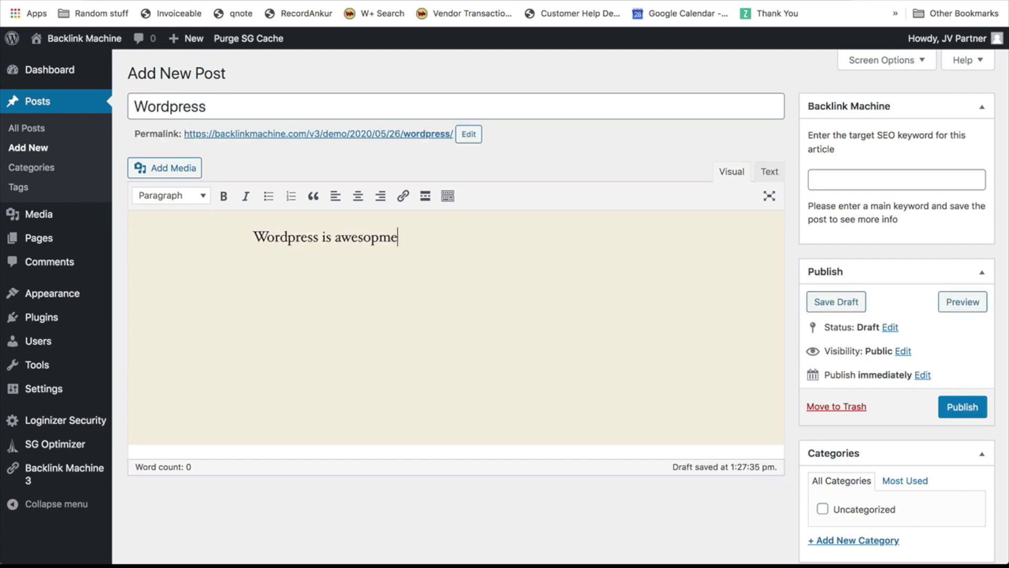
{"action": "key", "text": "BackSpace"}
{"action": "key", "text": "BackSpace"}
{"action": "type", "text": "me"}
{"action": "key", "text": "Return"}
{"action": "key", "text": "Return"}
{"action": "type", "text": "Here is why"}
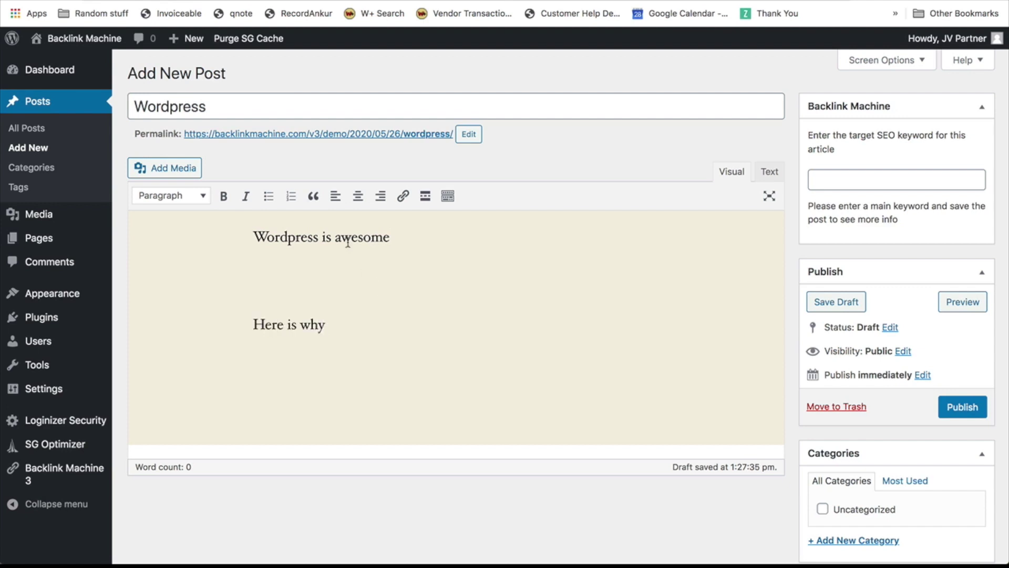
- Format the body line "Wordpress is awesome" as Heading 2
{"action": "left_click_drag", "start_coordinate": [391, 238], "coordinate": [252, 238]}
{"action": "left_click", "coordinate": [189, 198]}
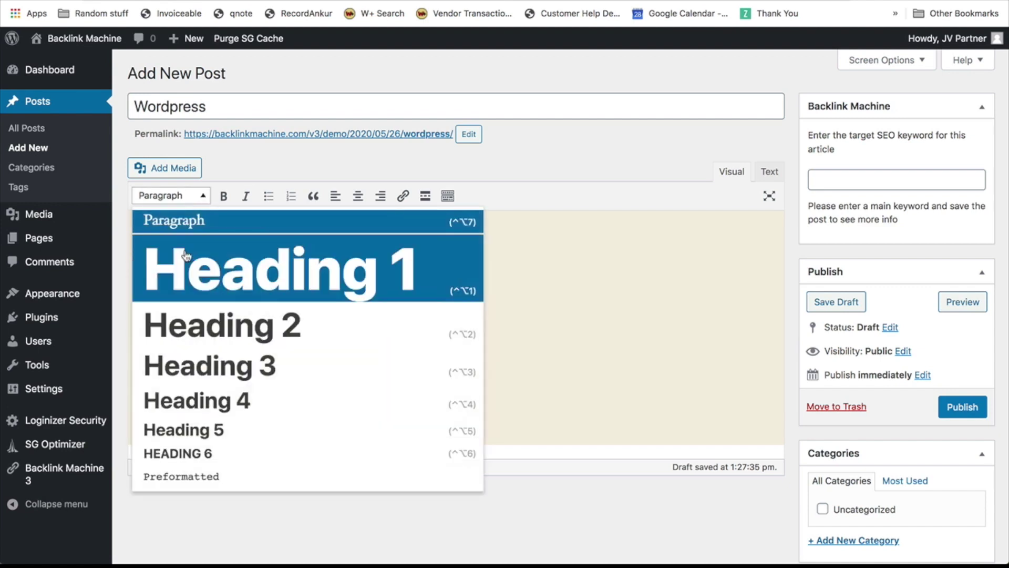
{"action": "left_click", "coordinate": [288, 273]}
{"action": "triple_click", "coordinate": [345, 293]}
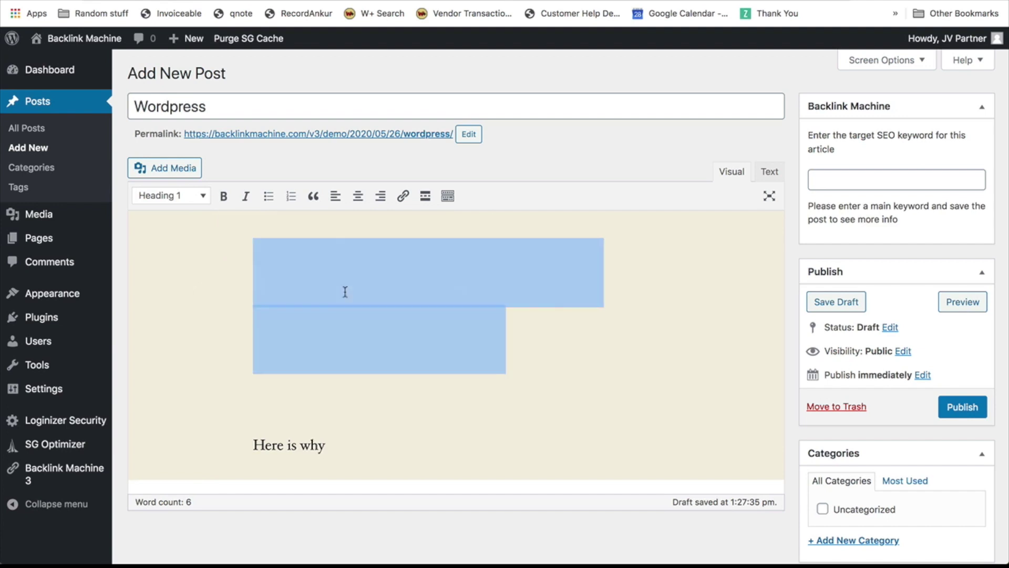
{"action": "left_click", "coordinate": [179, 200]}
{"action": "left_click", "coordinate": [184, 323]}
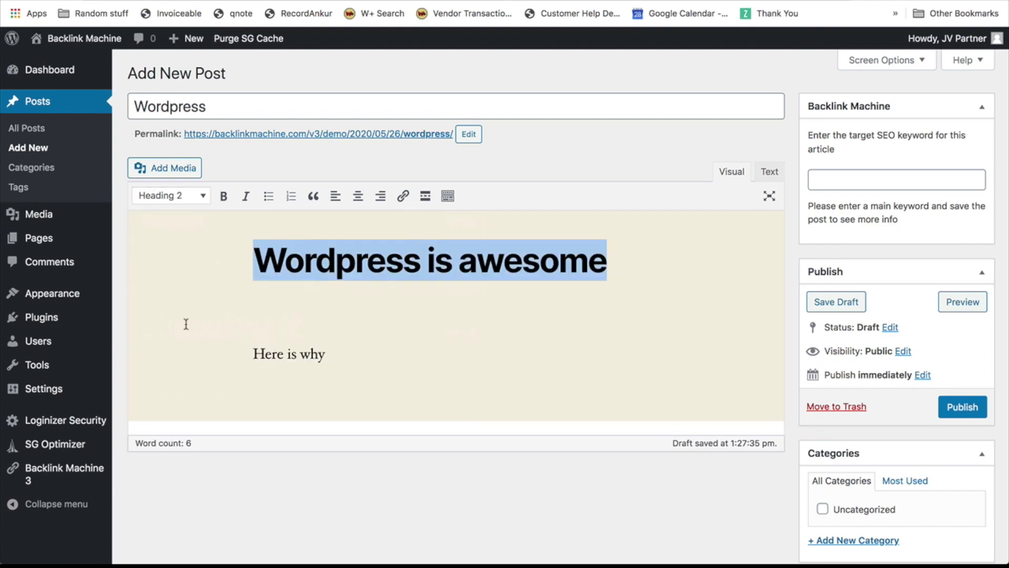
{"action": "left_click", "coordinate": [383, 286]}
- Set the post's target SEO keyword to "wordpress" and publish the post
{"action": "left_click", "coordinate": [862, 178]}
{"action": "type", "text": "wodpre"}
{"action": "key", "text": "BackSpace"}
{"action": "key", "text": "BackSpace"}
{"action": "key", "text": "BackSpace"}
{"action": "key", "text": "BackSpace"}
{"action": "type", "text": "rdpress"}
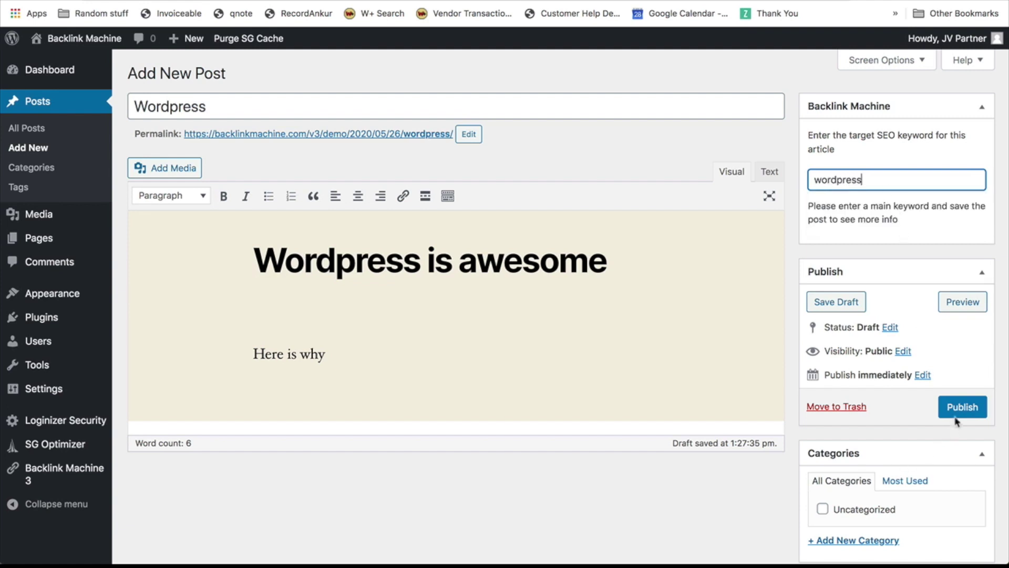
{"action": "left_click", "coordinate": [969, 404]}
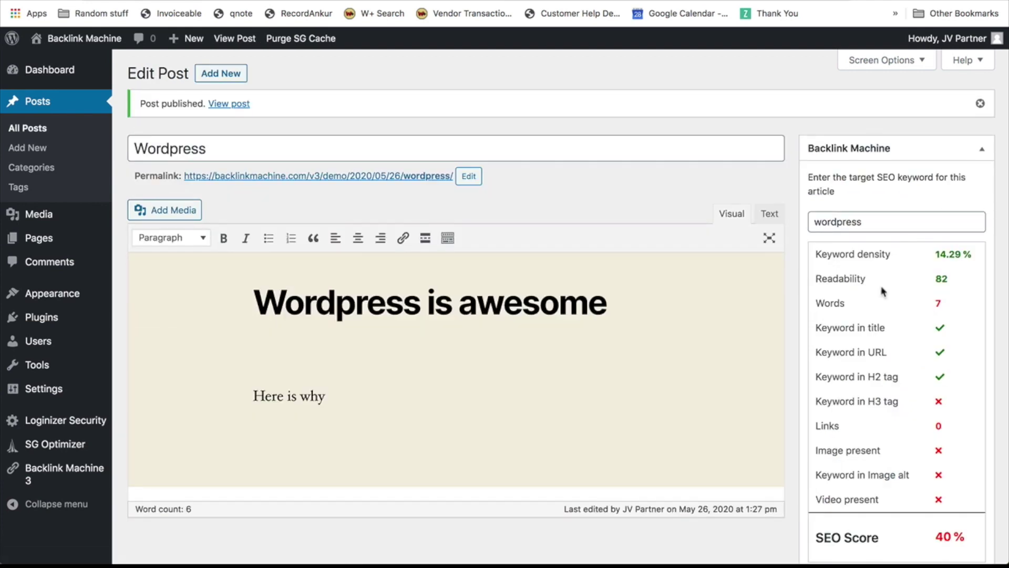
- Review the SEO score breakdown of the "Wordpress" post and open its SEO suggestions
{"action": "scroll", "coordinate": [888, 295], "scroll_direction": "down", "scroll_amount": 5}
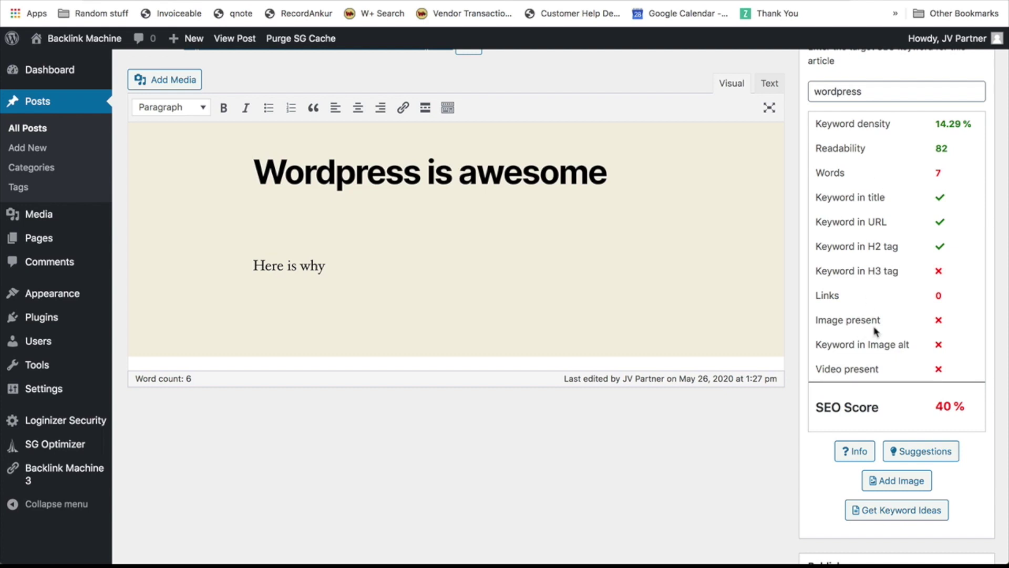
{"action": "scroll", "coordinate": [876, 331], "scroll_direction": "down", "scroll_amount": 3}
{"action": "scroll", "coordinate": [875, 331], "scroll_direction": "down", "scroll_amount": 1}
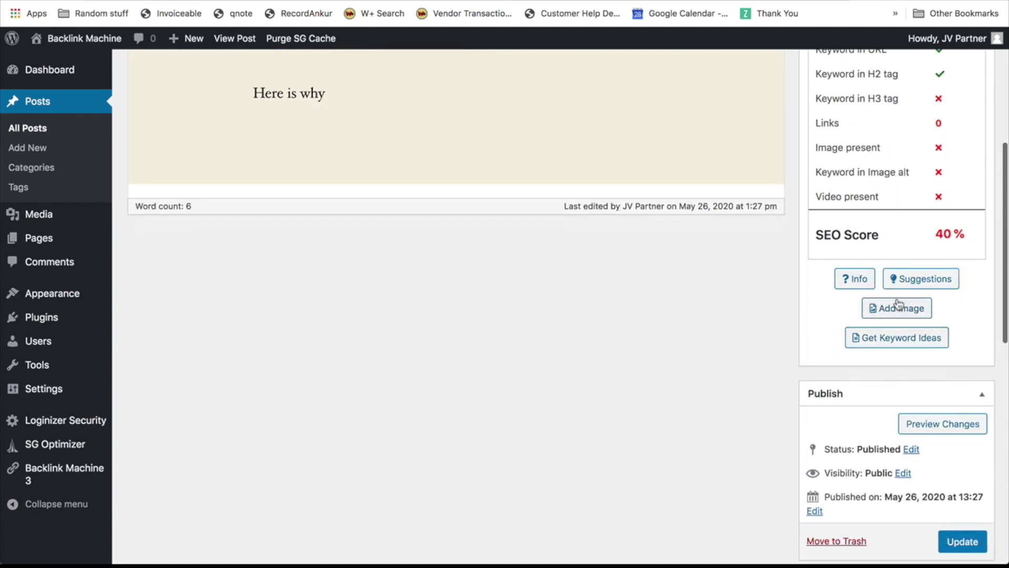
{"action": "left_click", "coordinate": [925, 283]}
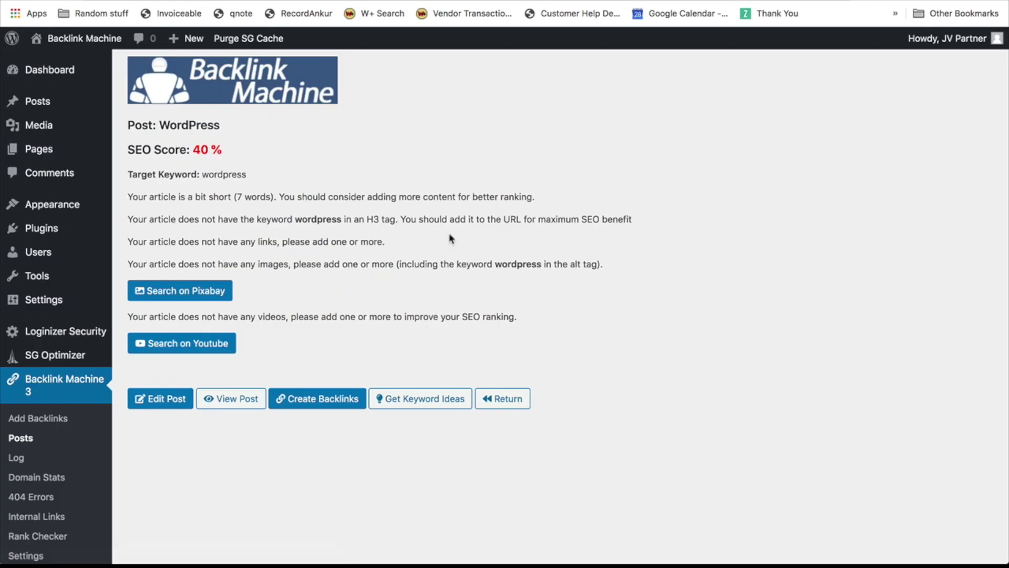
- Read through the SEO suggestions on article length, H3 keyword, links and images
{"action": "triple_click", "coordinate": [260, 196]}
{"action": "triple_click", "coordinate": [261, 219]}
{"action": "triple_click", "coordinate": [263, 241]}
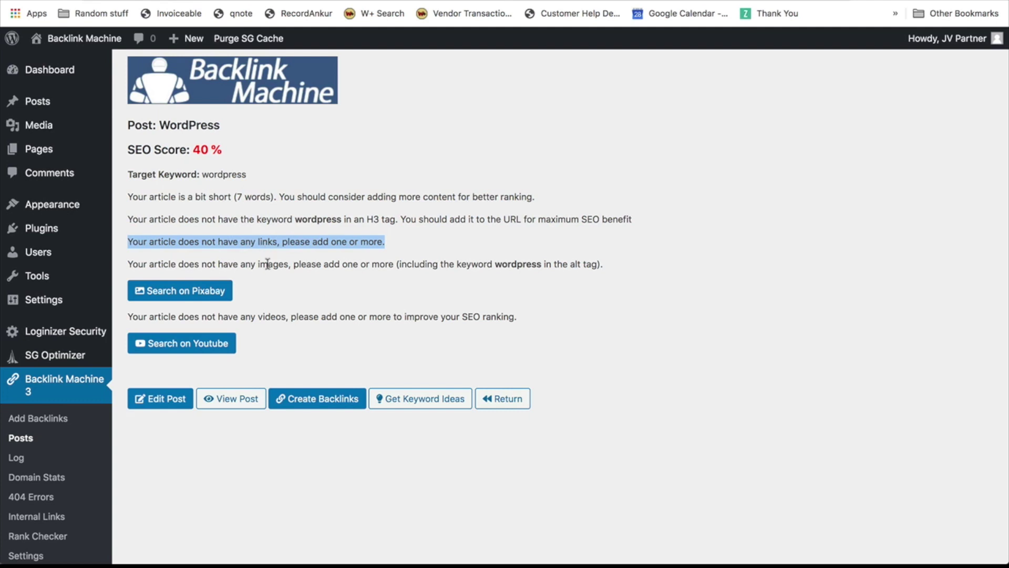
{"action": "triple_click", "coordinate": [269, 265]}
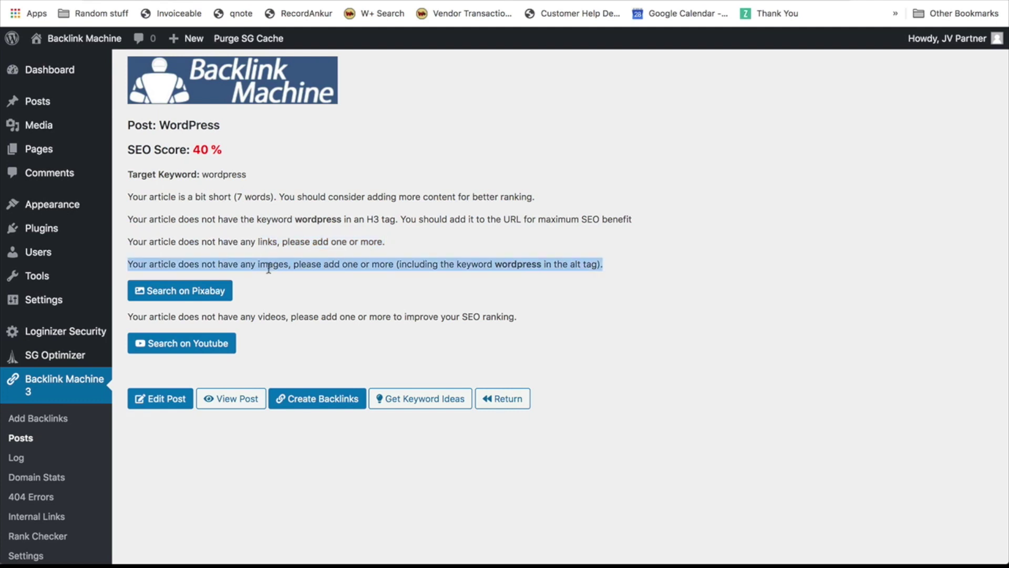
{"action": "left_click", "coordinate": [270, 266]}
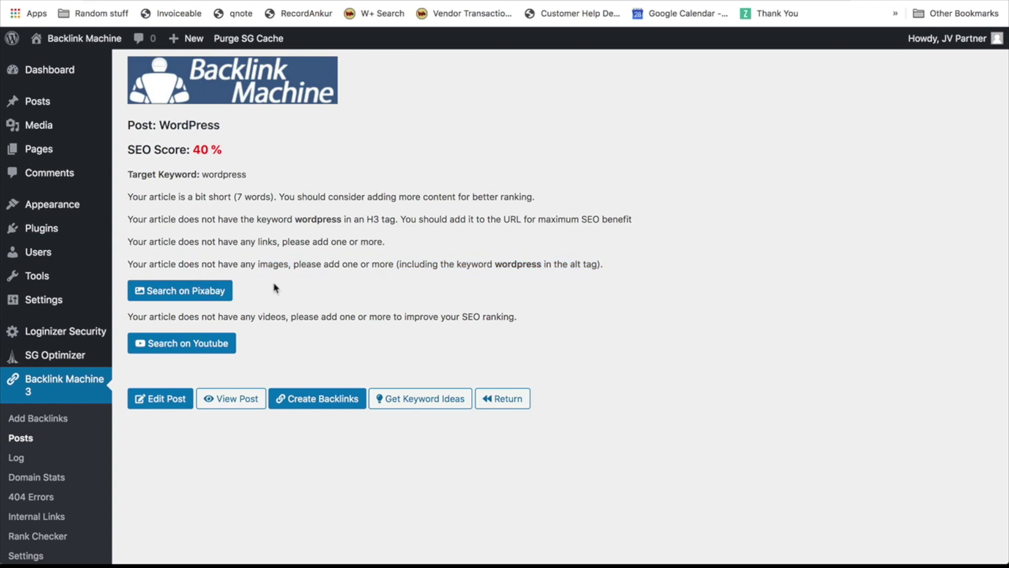
{"action": "triple_click", "coordinate": [272, 266]}
{"action": "left_click", "coordinate": [270, 267]}
- Search Pixabay for images matching the post's keyword, browse the results and close the image page
{"action": "left_click", "coordinate": [206, 296]}
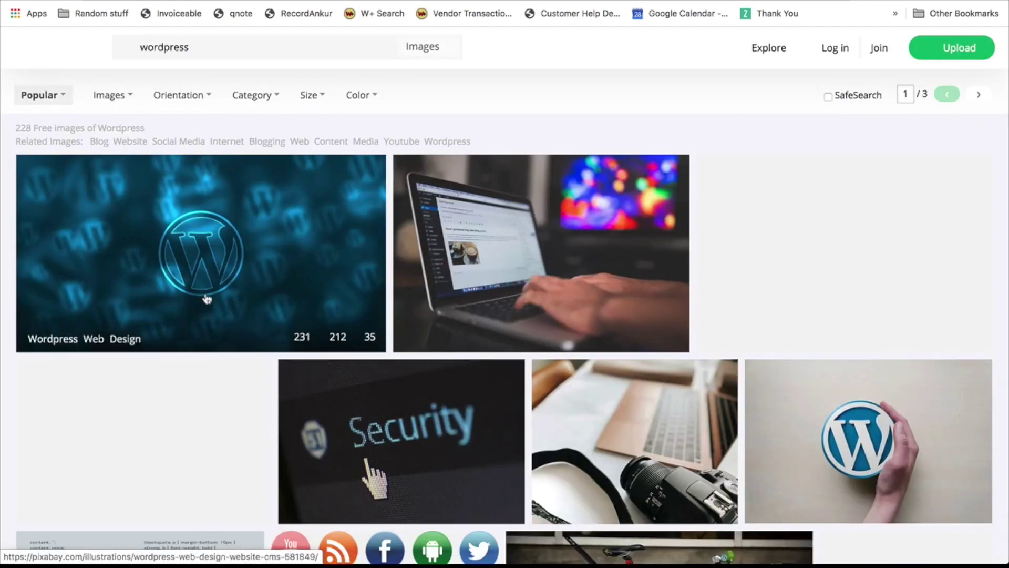
{"action": "scroll", "coordinate": [432, 275], "scroll_direction": "down", "scroll_amount": 6}
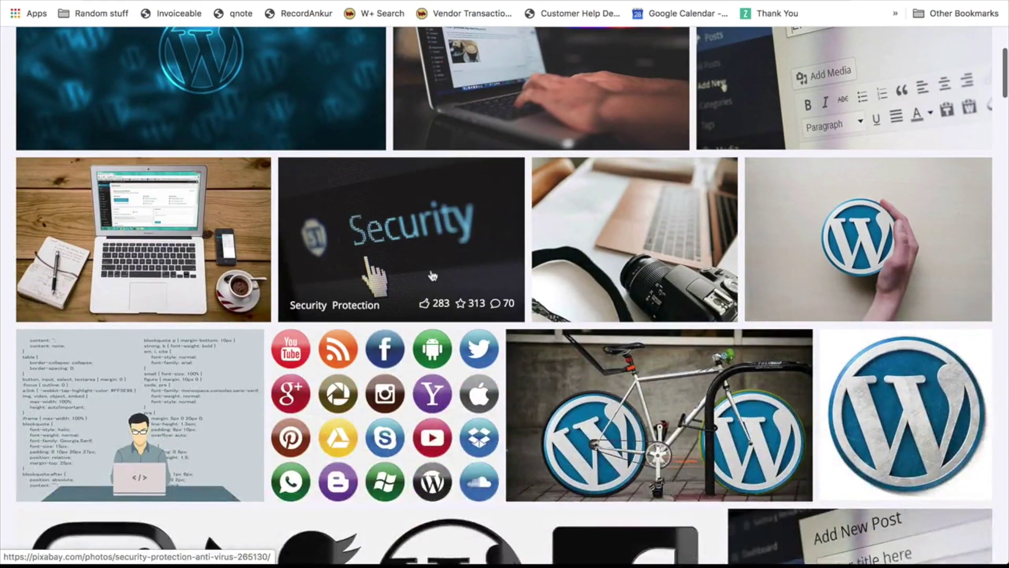
{"action": "scroll", "coordinate": [432, 275], "scroll_direction": "down", "scroll_amount": 2}
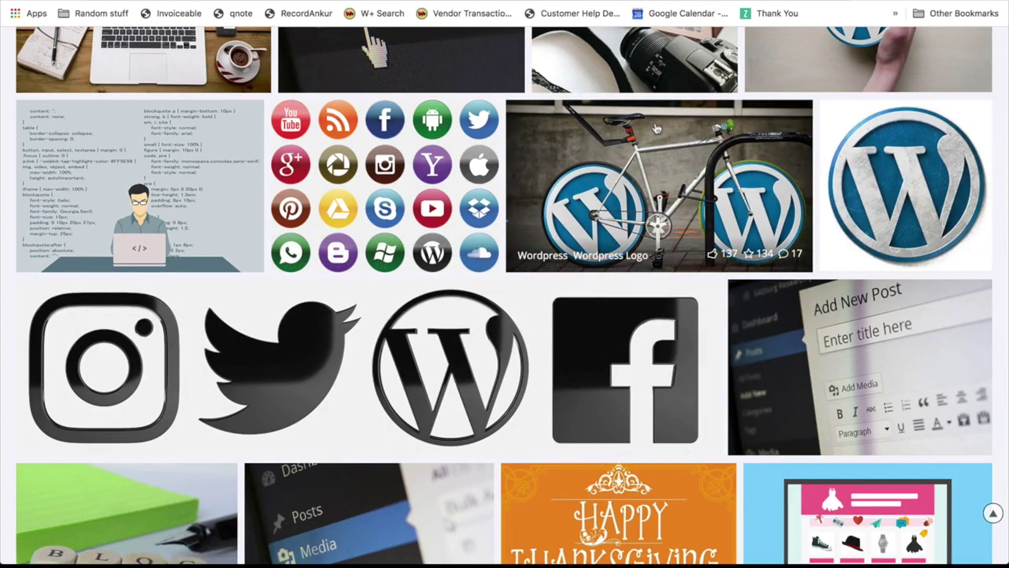
{"action": "key", "text": "super+w"}
- Get keyword ideas for the "Wordpress" post, look through them, and open the Backlink Machine 3 plugin page
{"action": "scroll", "coordinate": [815, 278], "scroll_direction": "down", "scroll_amount": 2}
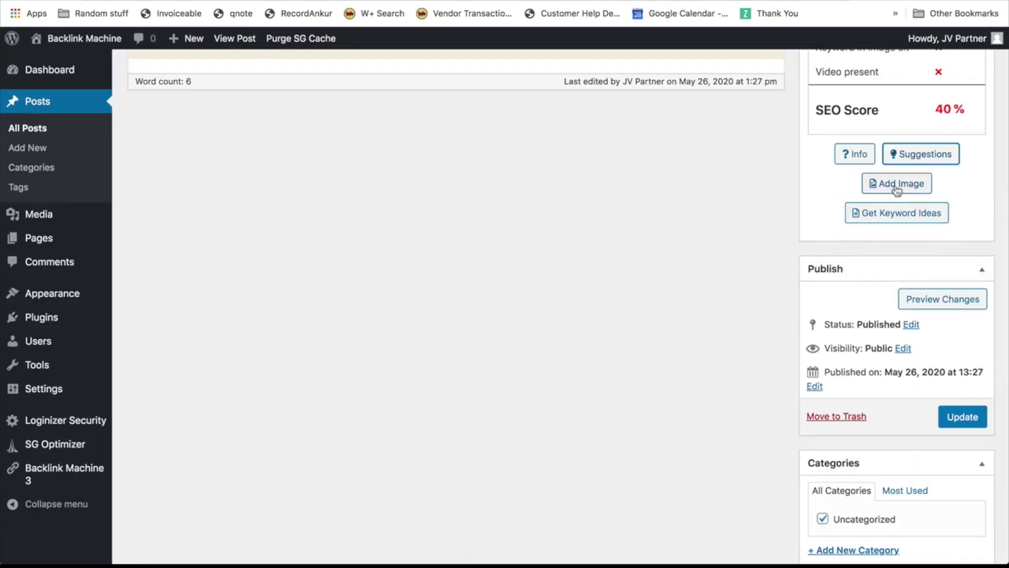
{"action": "left_click", "coordinate": [897, 220]}
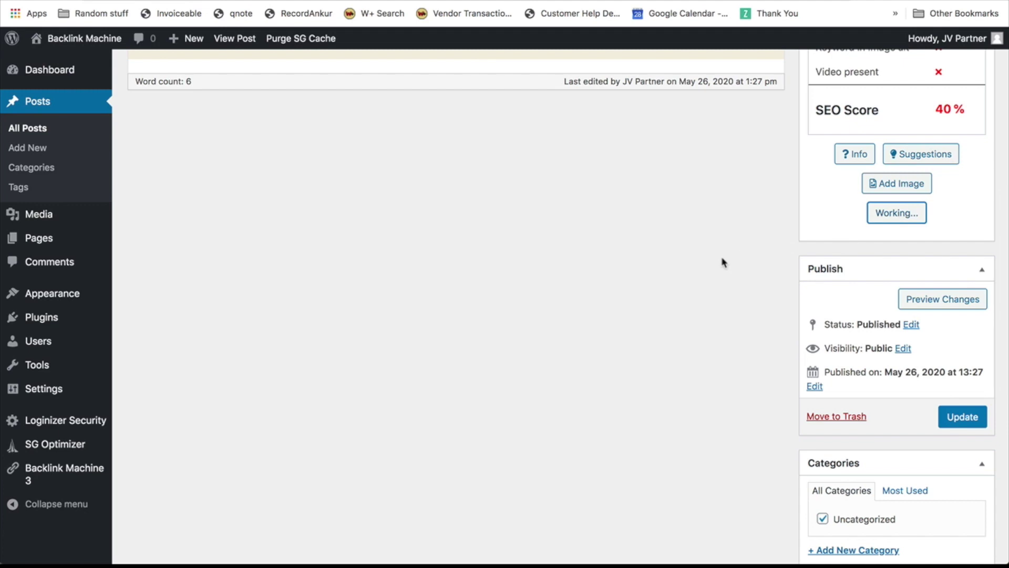
{"action": "scroll", "coordinate": [799, 259], "scroll_direction": "down", "scroll_amount": 1}
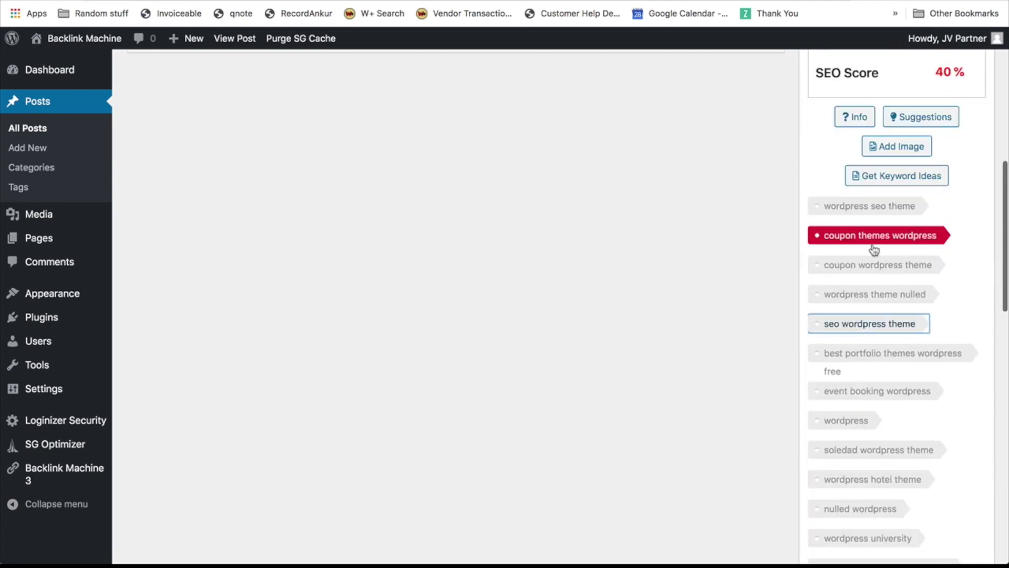
{"action": "left_click", "coordinate": [820, 326]}
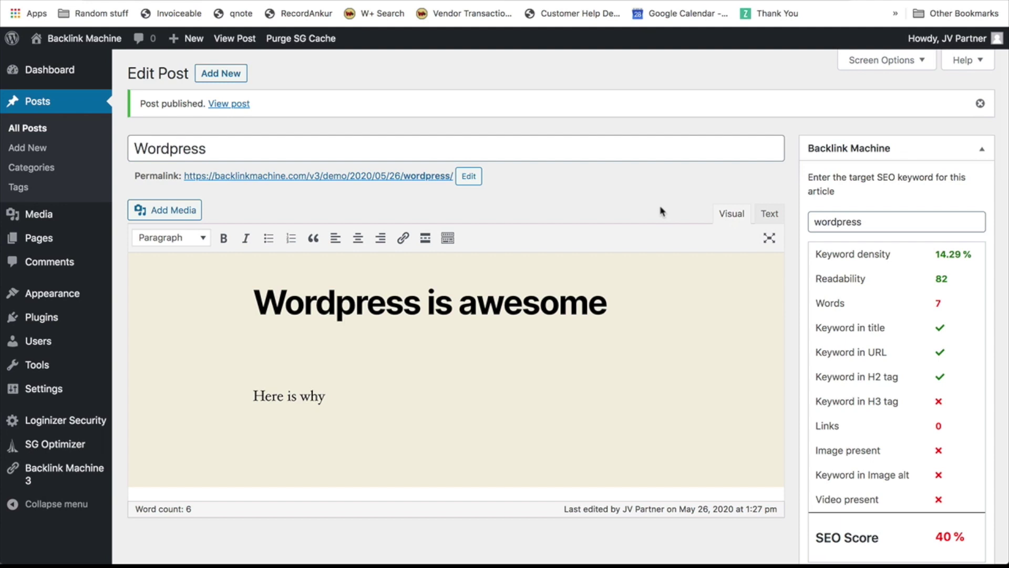
{"action": "left_click", "coordinate": [53, 473]}
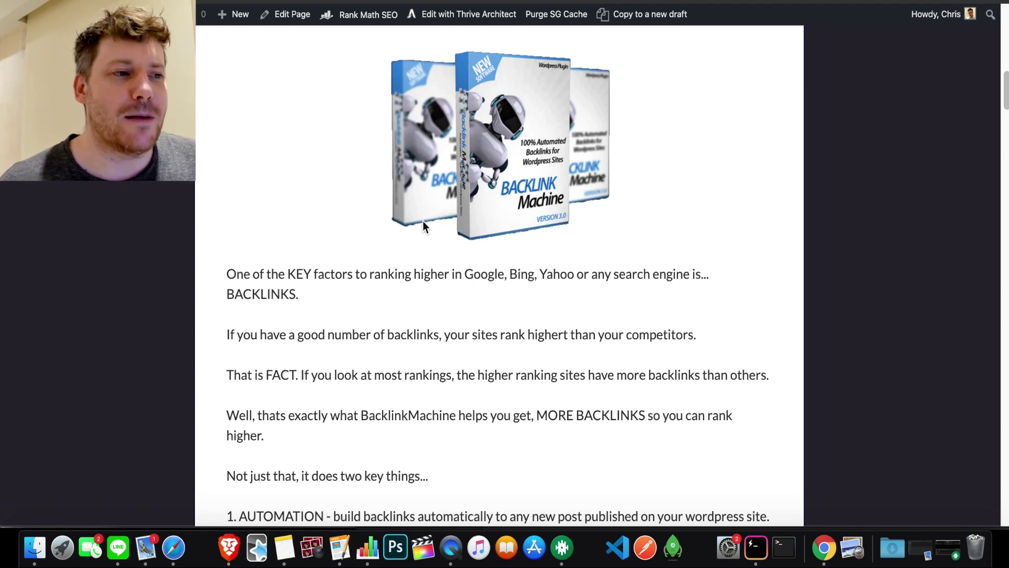
- Examine the Backlink Machine review page's feature lists and pricing for the Front End, PRO Version and Agency License
{"action": "scroll", "coordinate": [420, 210], "scroll_direction": "down", "scroll_amount": 3}
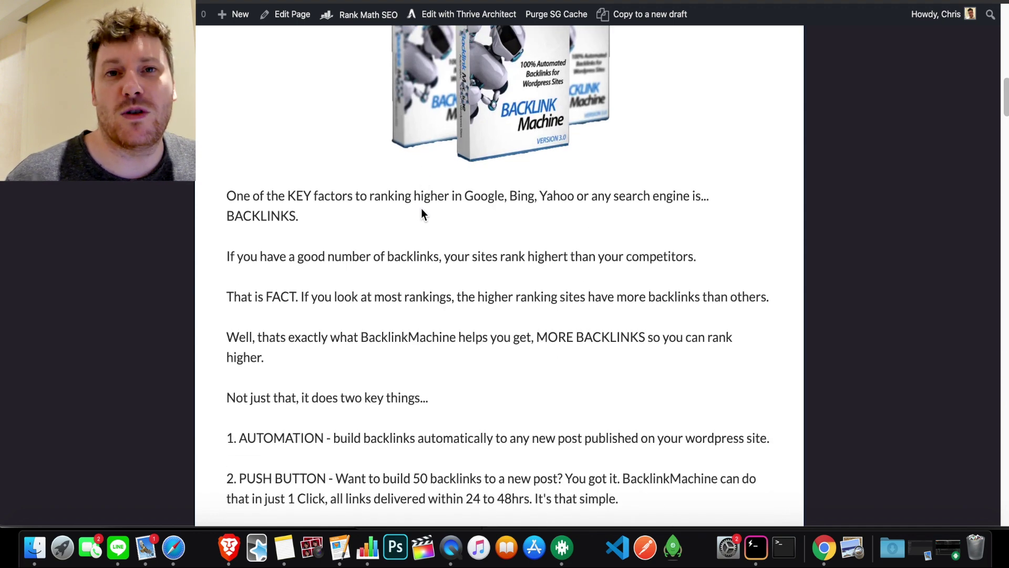
{"action": "scroll", "coordinate": [421, 210], "scroll_direction": "down", "scroll_amount": 5}
{"action": "scroll", "coordinate": [426, 203], "scroll_direction": "down", "scroll_amount": 4}
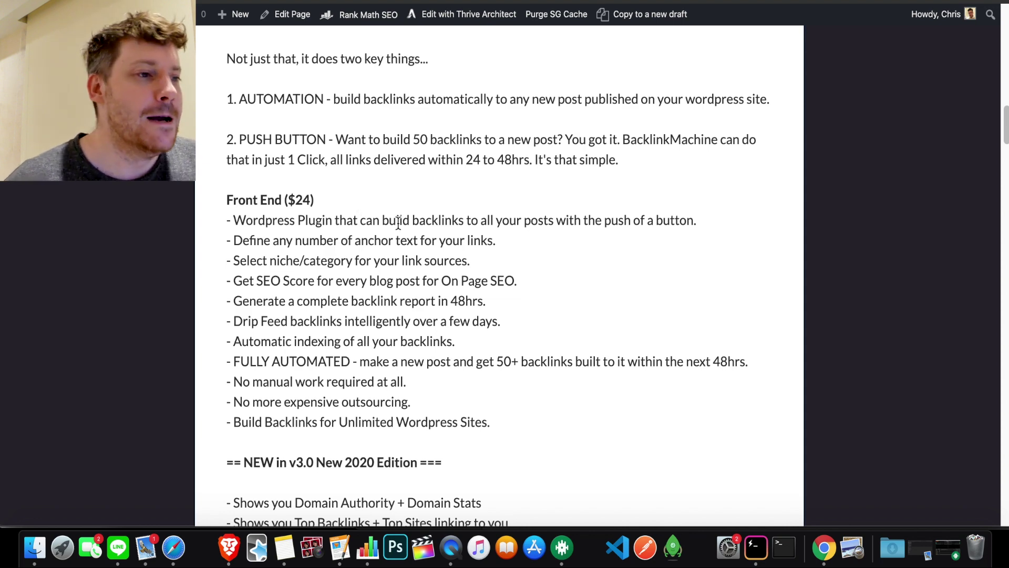
{"action": "scroll", "coordinate": [402, 219], "scroll_direction": "down", "scroll_amount": 2}
{"action": "scroll", "coordinate": [426, 233], "scroll_direction": "down", "scroll_amount": 5}
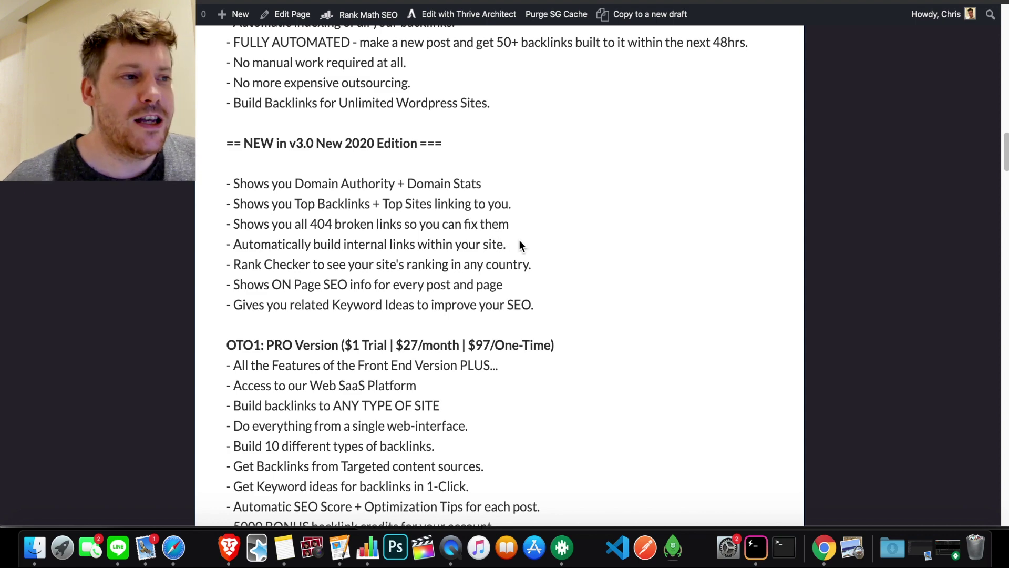
{"action": "scroll", "coordinate": [521, 245], "scroll_direction": "down", "scroll_amount": 5}
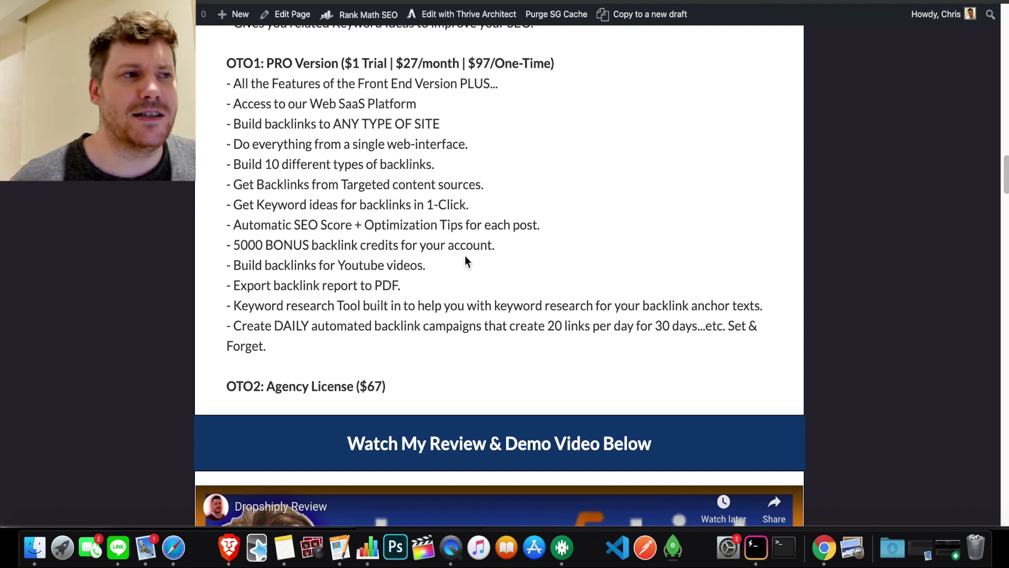
{"action": "scroll", "coordinate": [474, 279], "scroll_direction": "up", "scroll_amount": 1}
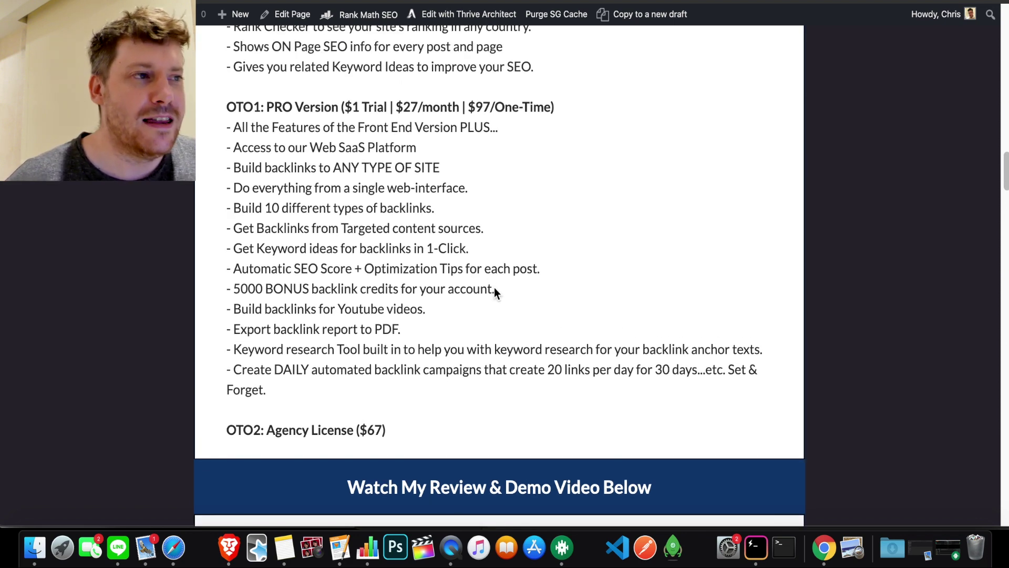
{"action": "scroll", "coordinate": [502, 270], "scroll_direction": "down", "scroll_amount": 1}
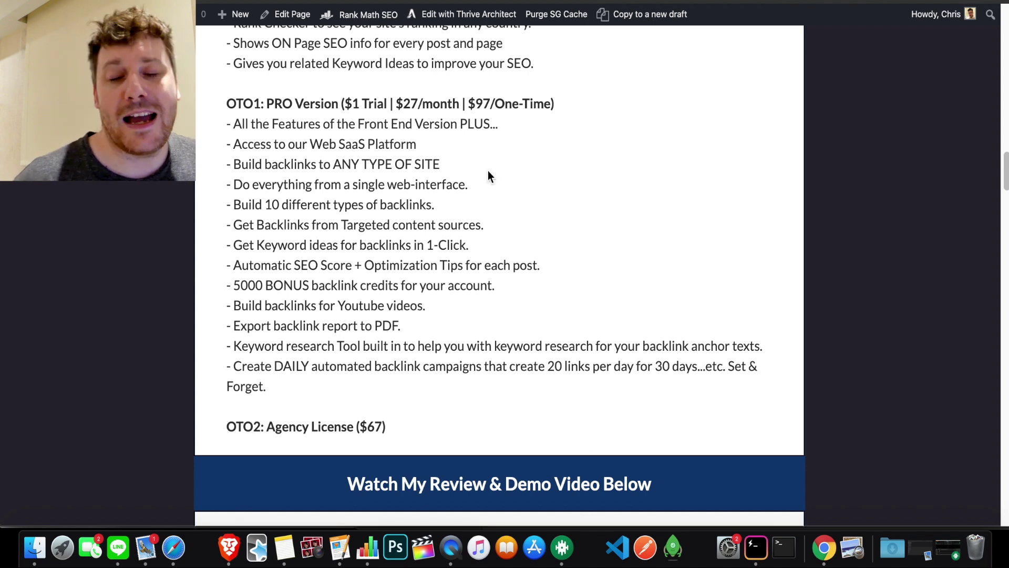